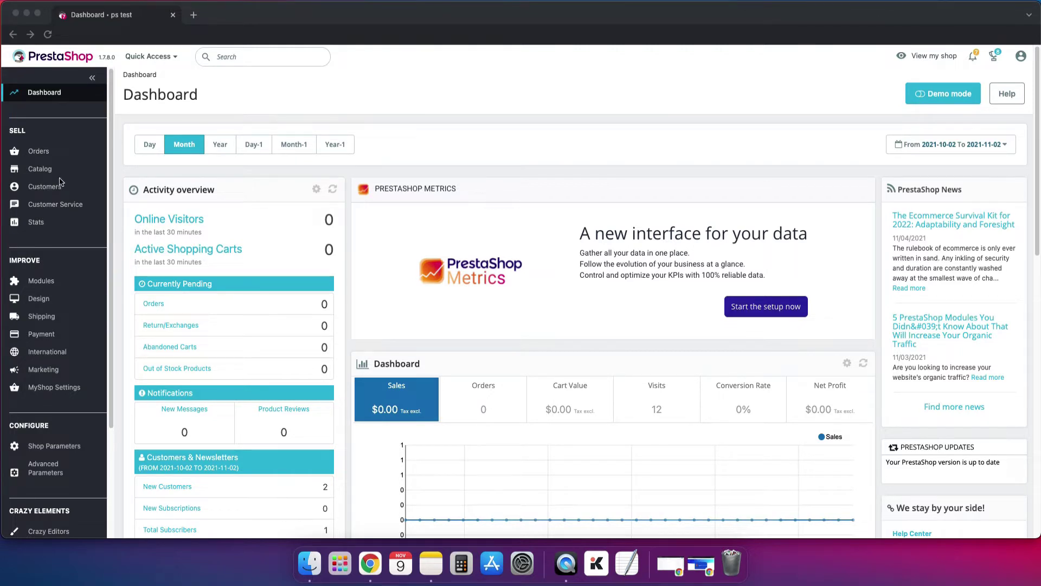
- Open Catalog > Categories and review the Clothes, Accessories and Art categories
{"action": "mouse_move", "coordinate": [53, 173]}
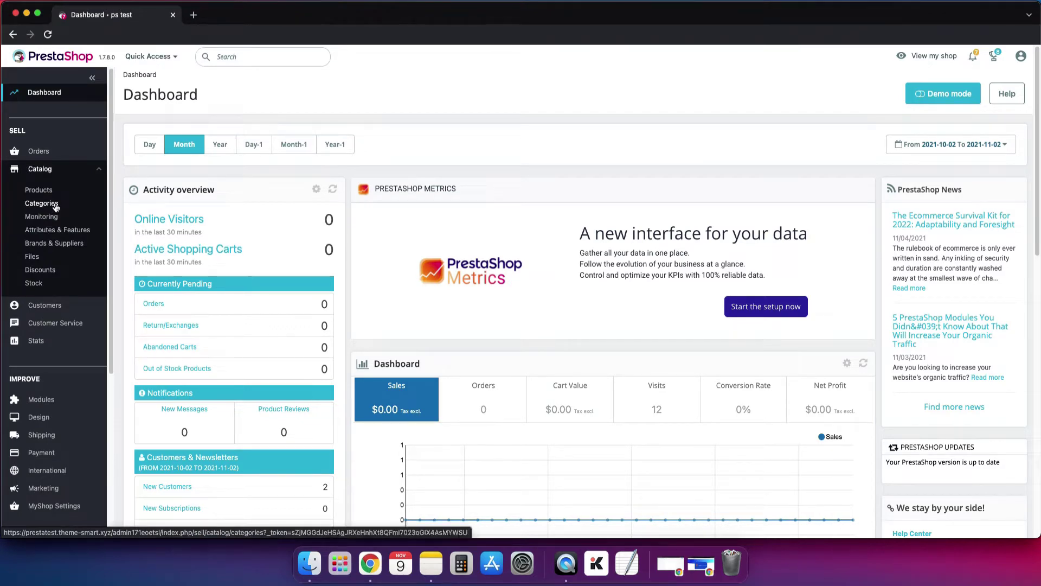
{"action": "left_click", "coordinate": [55, 206]}
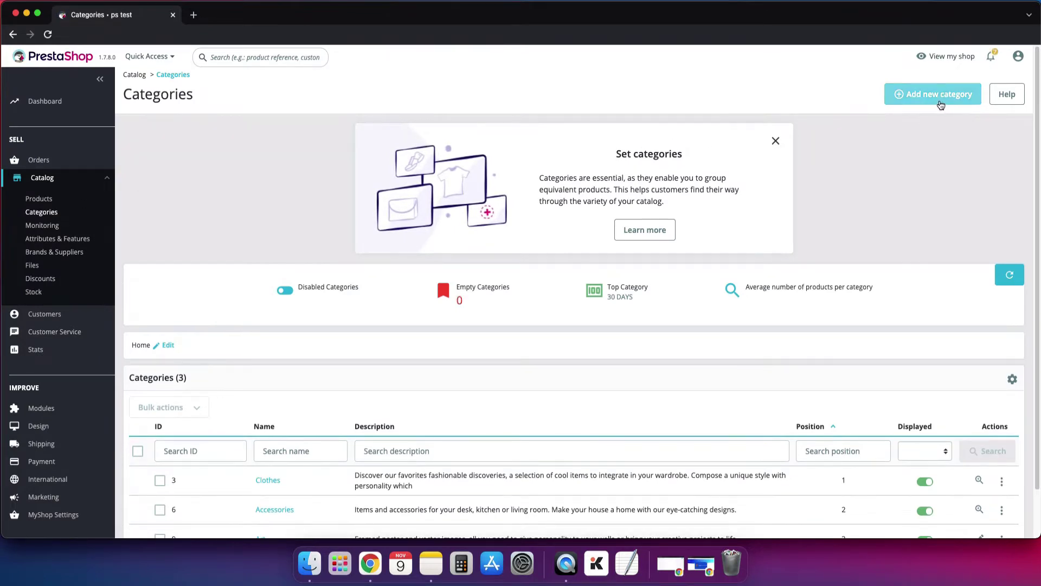
{"action": "scroll", "coordinate": [542, 407], "scroll_direction": "down", "scroll_amount": 3}
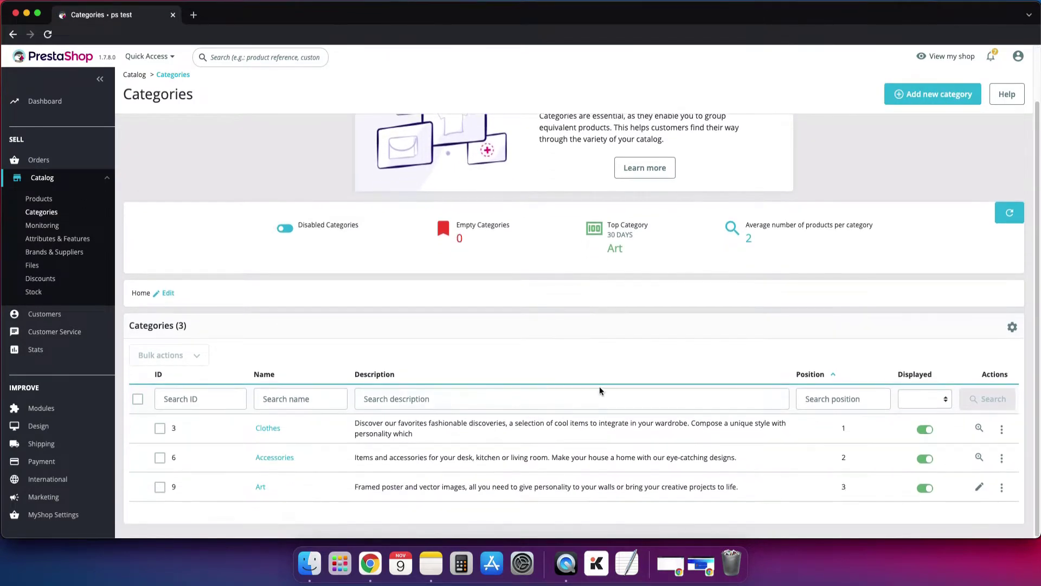
{"action": "scroll", "coordinate": [390, 464], "scroll_direction": "up", "scroll_amount": 3}
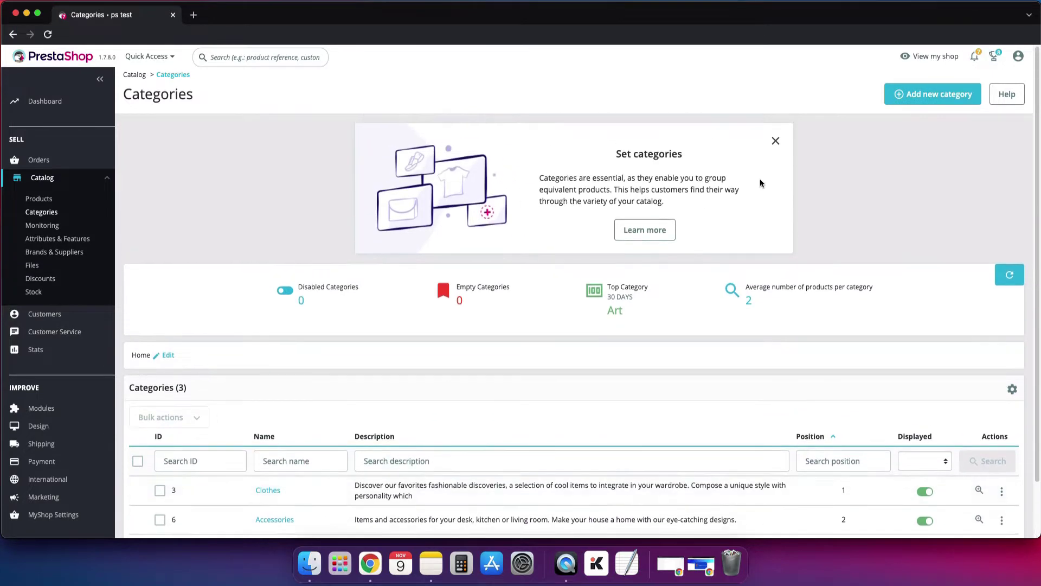
{"action": "scroll", "coordinate": [634, 395], "scroll_direction": "down", "scroll_amount": 3}
{"action": "scroll", "coordinate": [629, 398], "scroll_direction": "up", "scroll_amount": 3}
- Start a new category named 'Furniture', checking the name's language options
{"action": "left_click", "coordinate": [929, 100]}
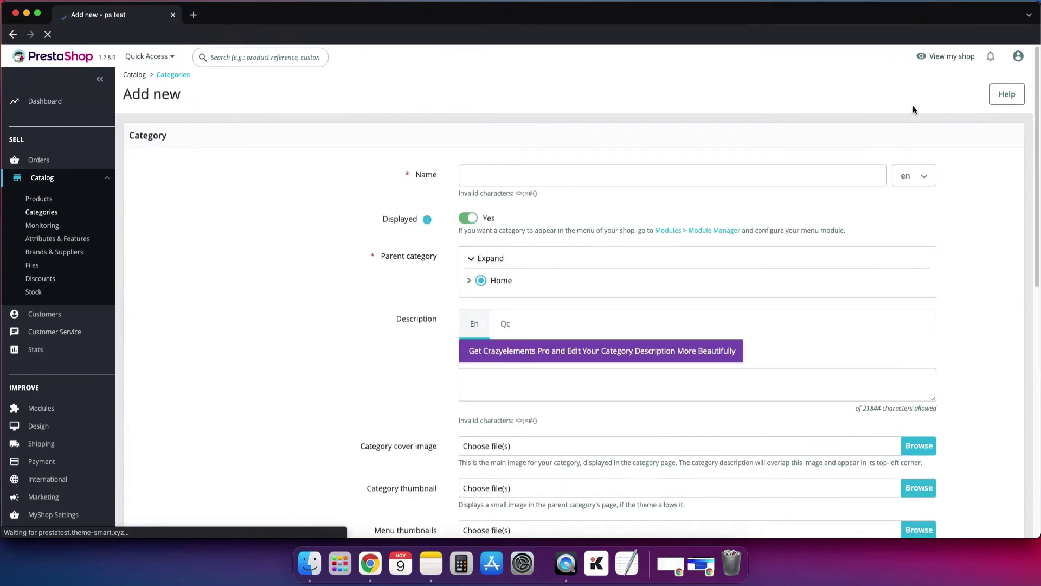
{"action": "left_click", "coordinate": [497, 182]}
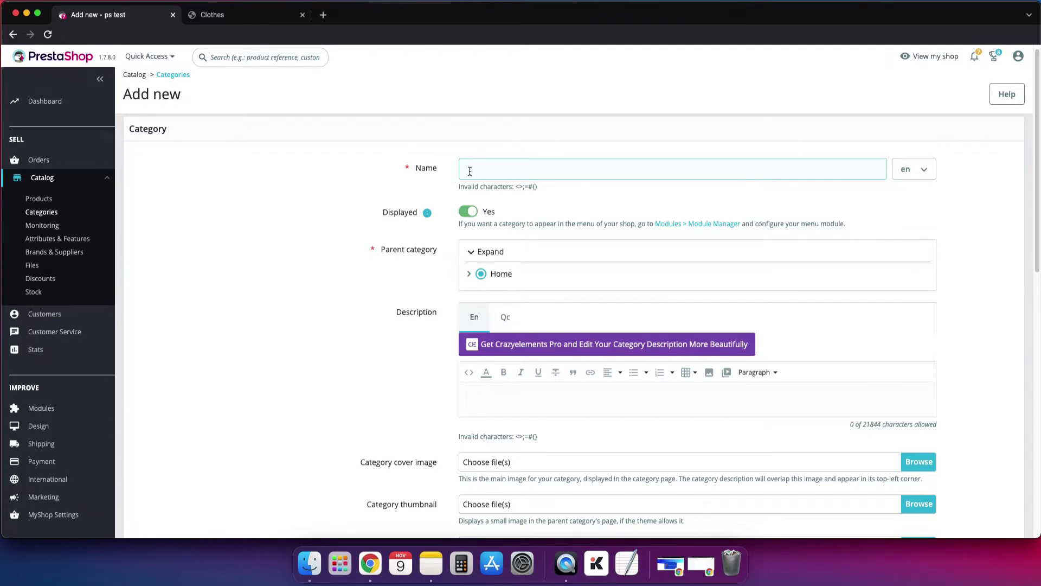
{"action": "type", "text": "Furniture"}
{"action": "key", "text": "Tab"}
{"action": "key", "text": "Return"}
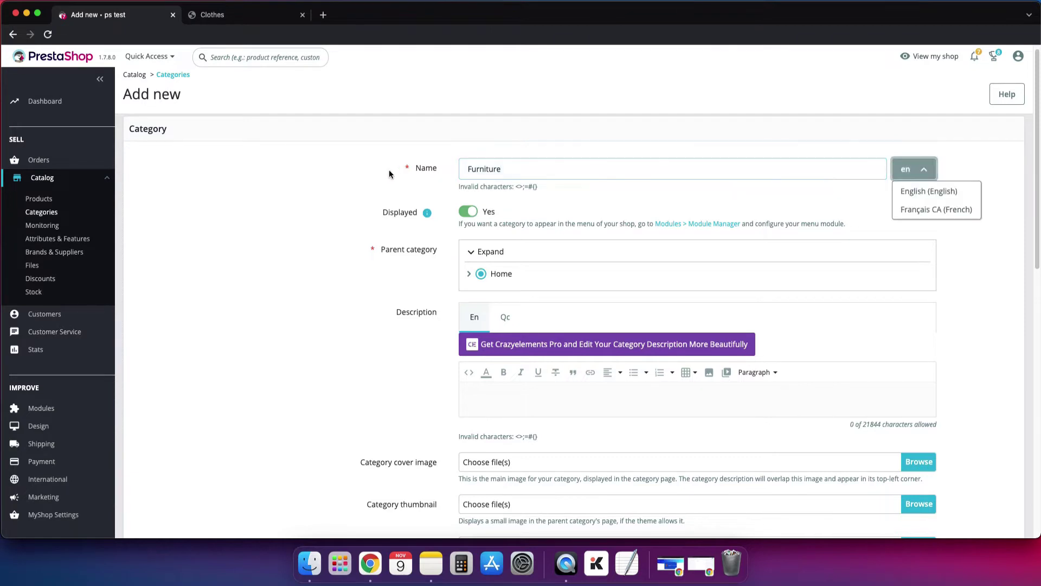
{"action": "left_click", "coordinate": [307, 235]}
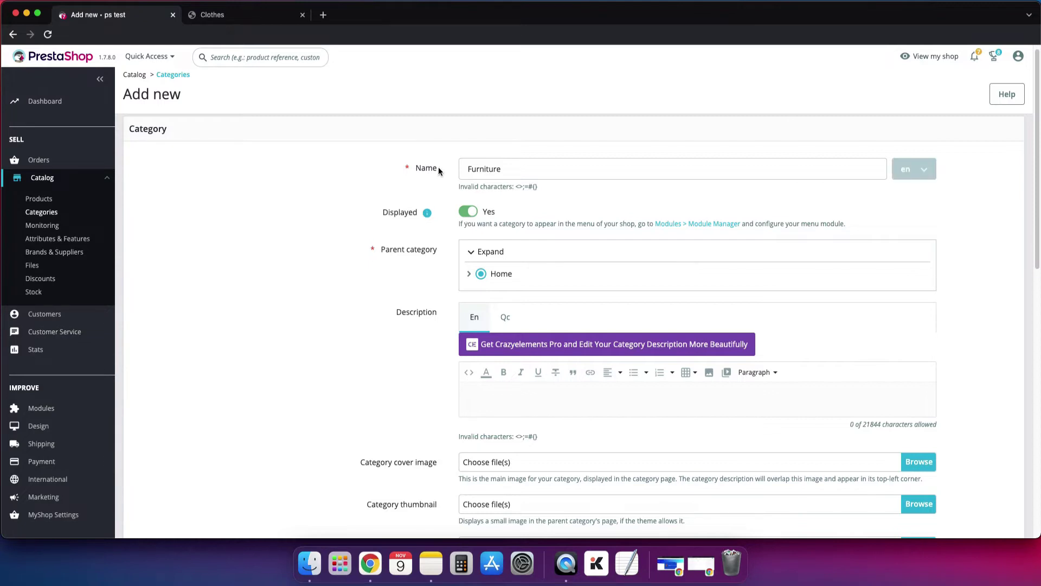
- Keep Home as the parent category and place the cursor in the Description field
{"action": "scroll", "coordinate": [395, 311], "scroll_direction": "down", "scroll_amount": 1}
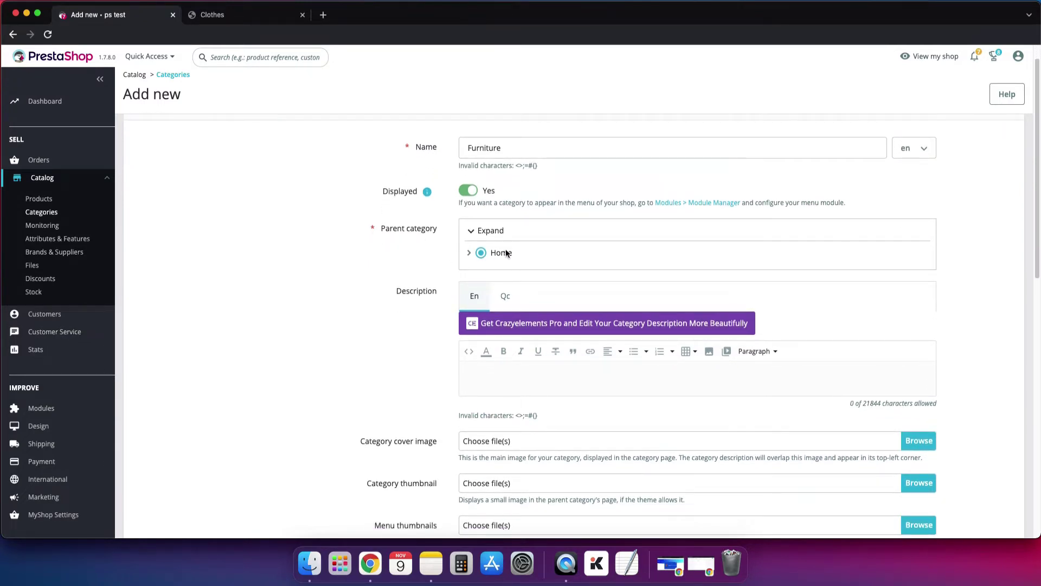
{"action": "left_click", "coordinate": [470, 254]}
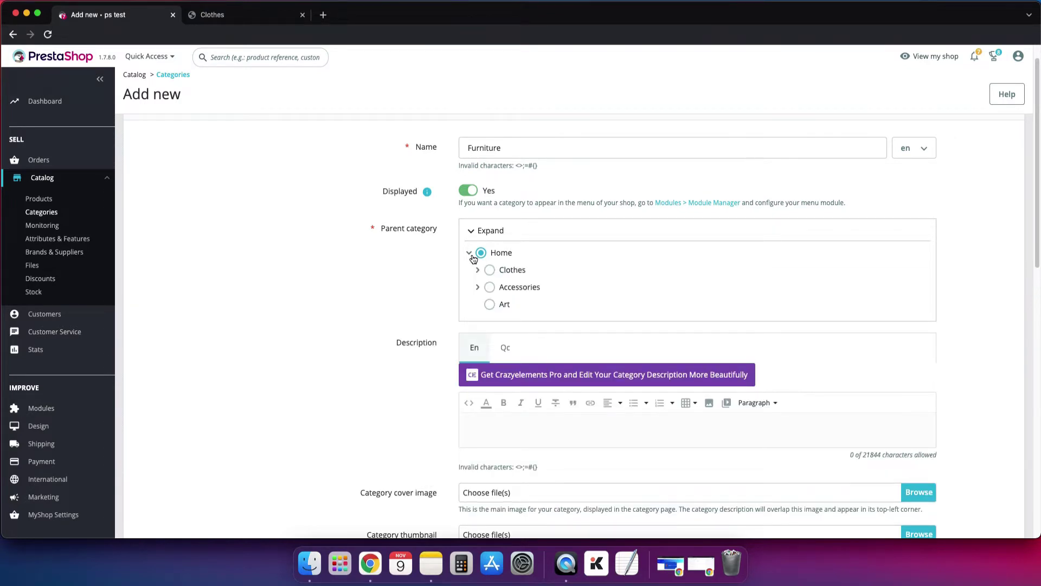
{"action": "left_click", "coordinate": [469, 254]}
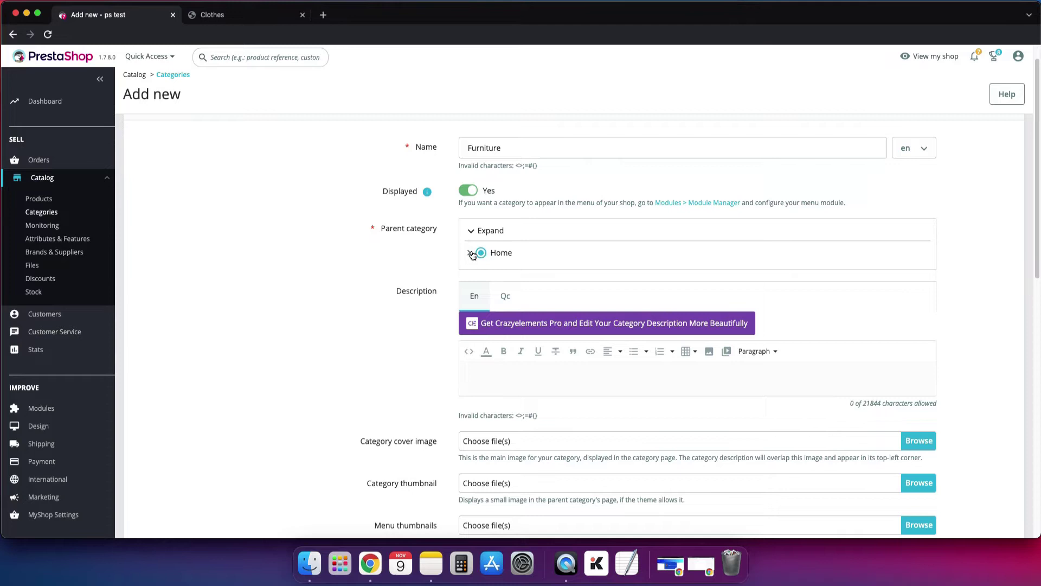
{"action": "left_click", "coordinate": [505, 376]}
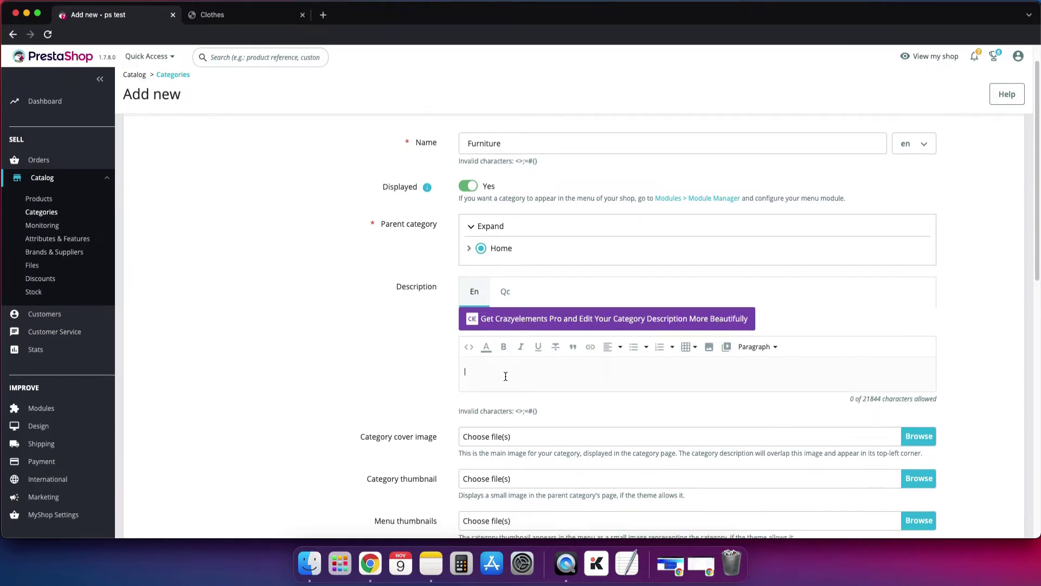
{"action": "left_click", "coordinate": [239, 15]}
{"action": "double_click", "coordinate": [391, 210]}
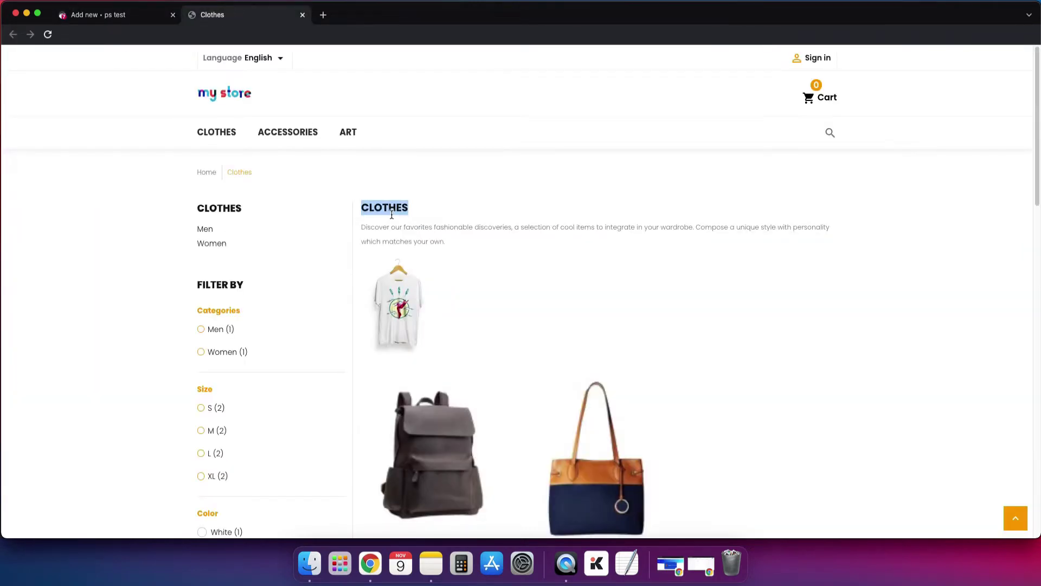
{"action": "mouse_move", "coordinate": [363, 227]}
{"action": "left_mouse_down"}
{"action": "mouse_move", "coordinate": [446, 242]}
{"action": "mouse_move", "coordinate": [349, 224]}
{"action": "left_mouse_up"}
{"action": "left_click", "coordinate": [446, 243]}
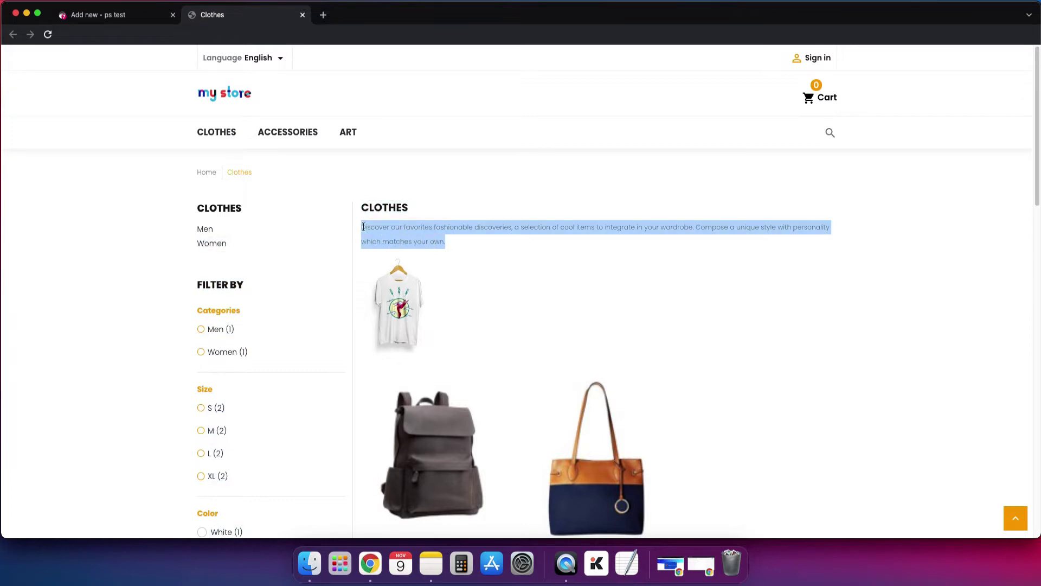
{"action": "left_click", "coordinate": [109, 16]}
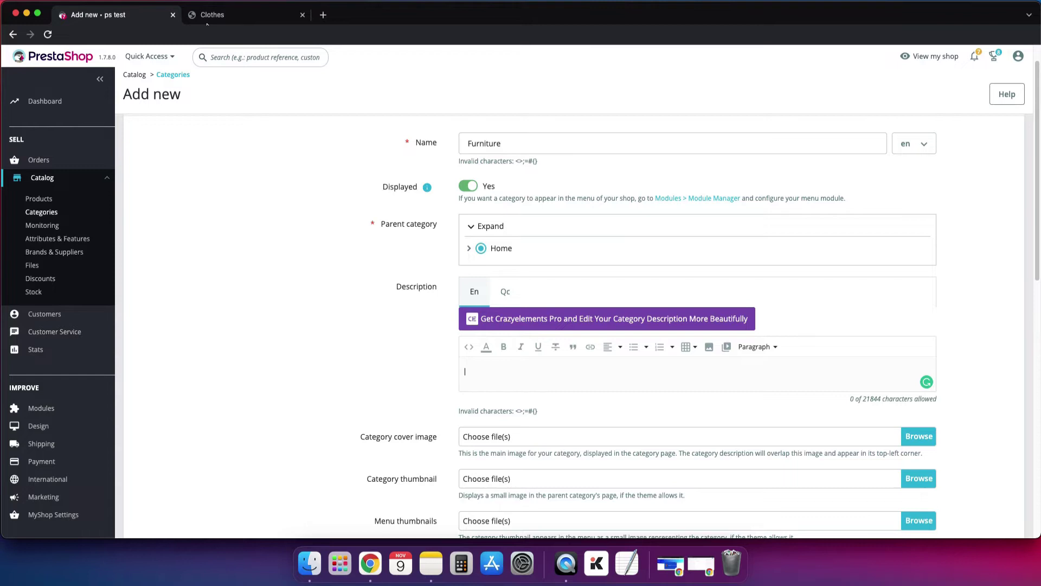
{"action": "key", "text": "ctrl+Tab"}
{"action": "left_click", "coordinate": [124, 21]}
{"action": "scroll", "coordinate": [393, 412], "scroll_direction": "down", "scroll_amount": 1}
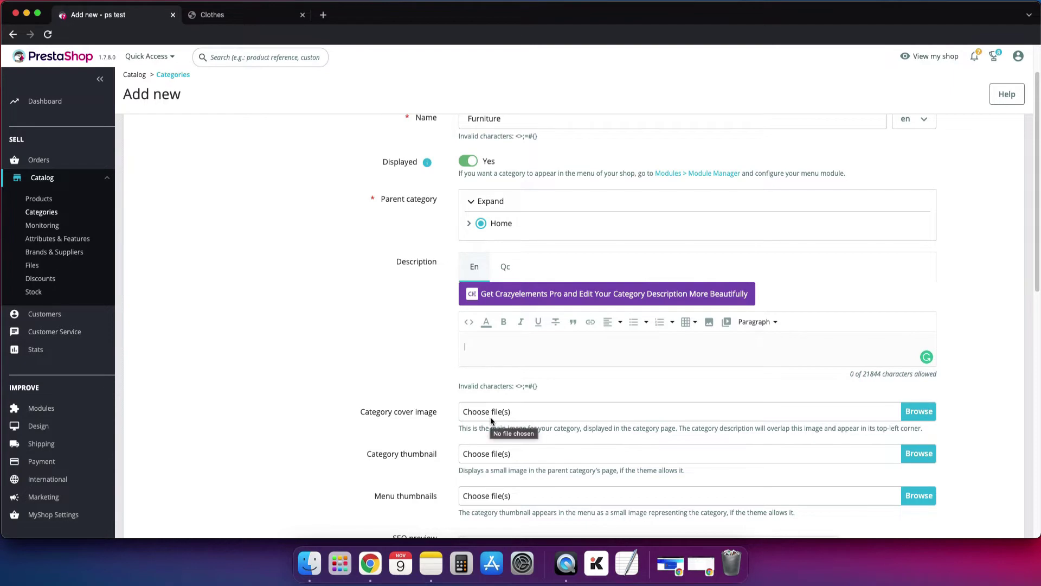
{"action": "left_click", "coordinate": [249, 16]}
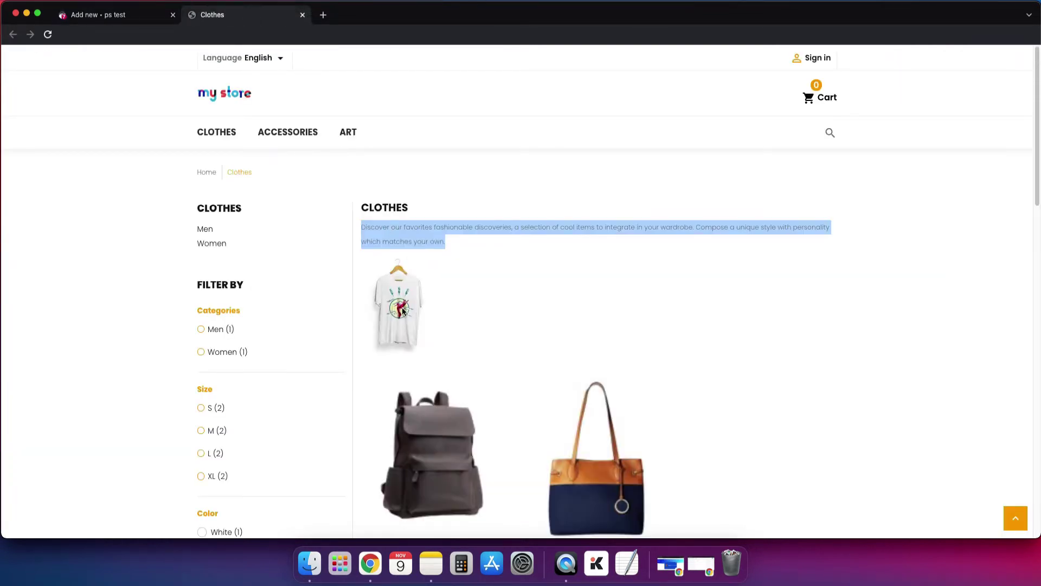
{"action": "left_click", "coordinate": [143, 19]}
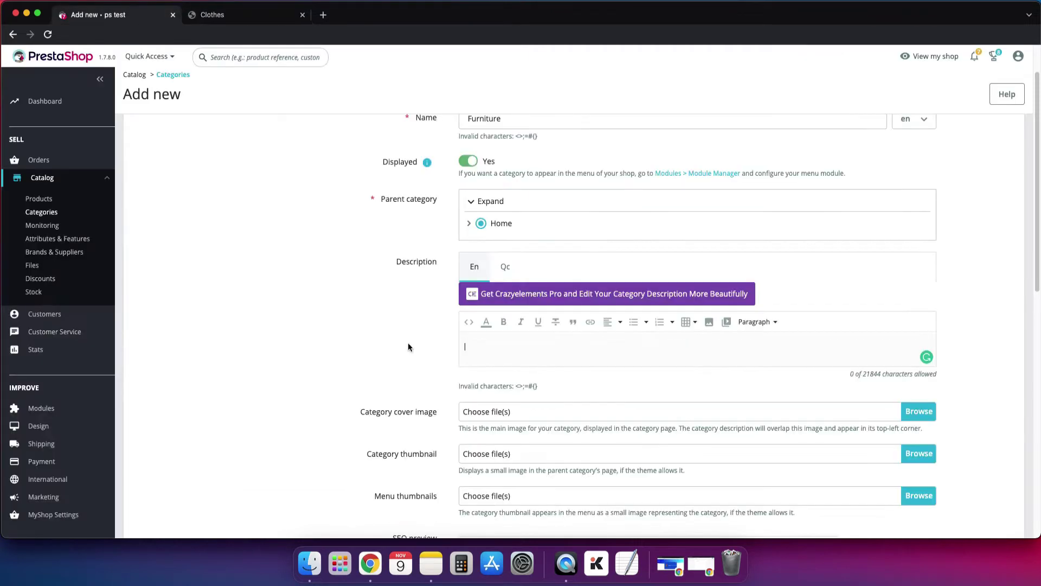
- Scroll to the SEO section showing the 'furniture' friendly URL and select the Meta title field
{"action": "scroll", "coordinate": [404, 361], "scroll_direction": "down", "scroll_amount": 3}
{"action": "scroll", "coordinate": [402, 380], "scroll_direction": "down", "scroll_amount": 1}
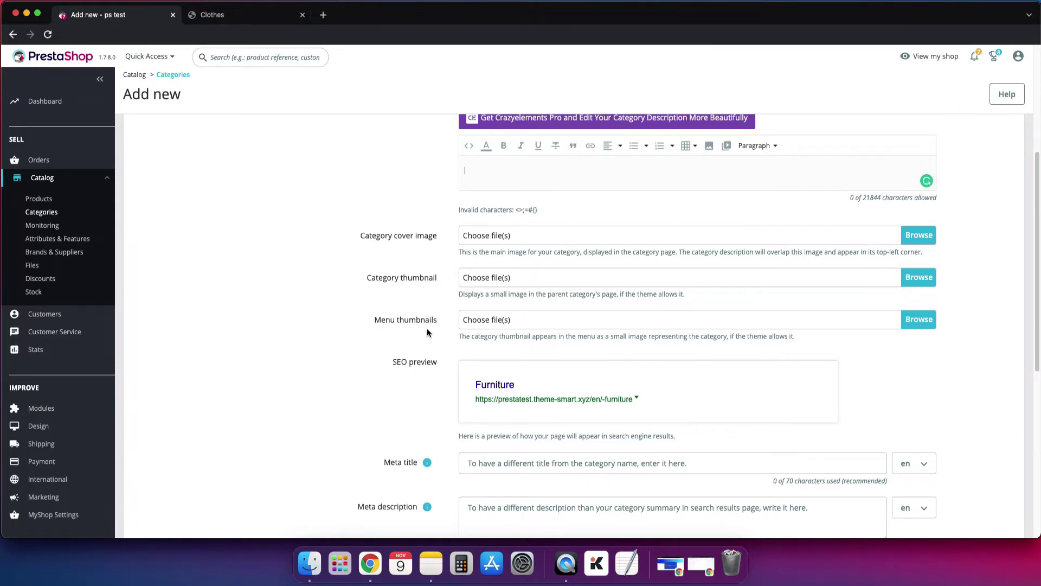
{"action": "scroll", "coordinate": [343, 375], "scroll_direction": "down", "scroll_amount": 3}
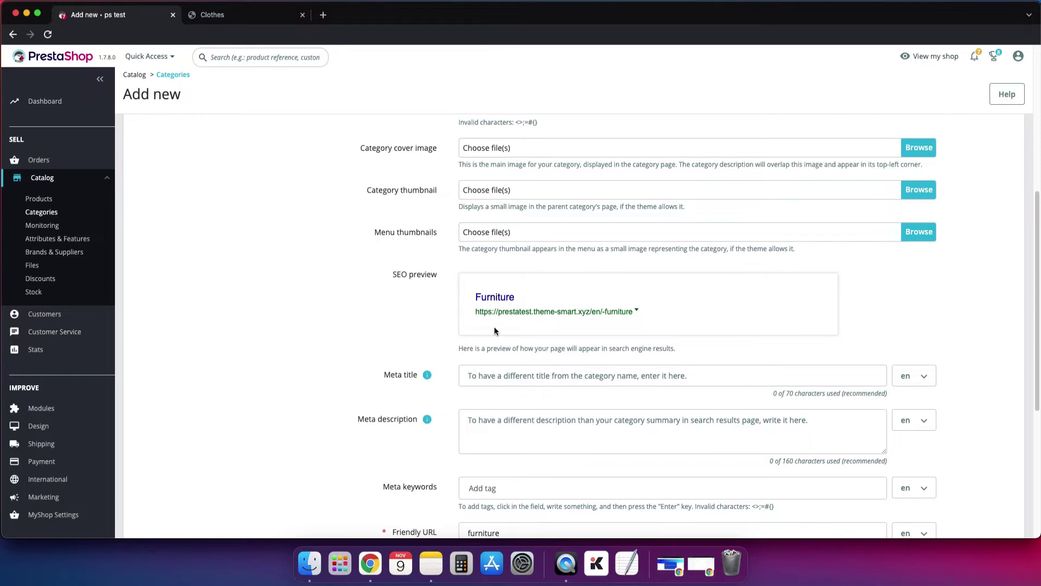
{"action": "scroll", "coordinate": [394, 435], "scroll_direction": "down", "scroll_amount": 1}
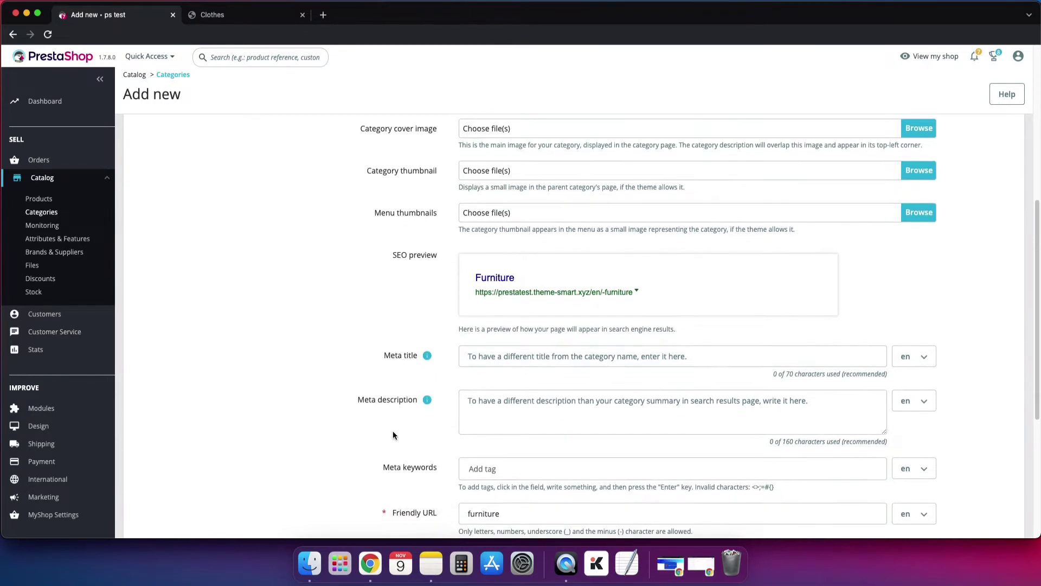
{"action": "left_click", "coordinate": [491, 361]}
{"action": "scroll", "coordinate": [490, 367], "scroll_direction": "down", "scroll_amount": 1}
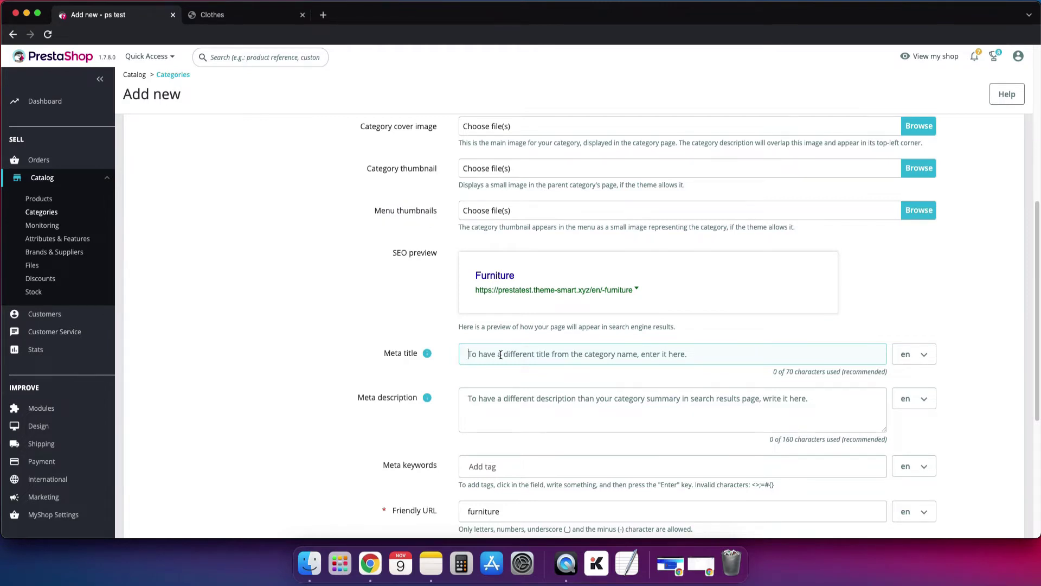
- Set meta title 'Furniture Shop' and meta description 'You can buy the nice furniture from this furniture shop.'
{"action": "type", "text": "Furniture "}
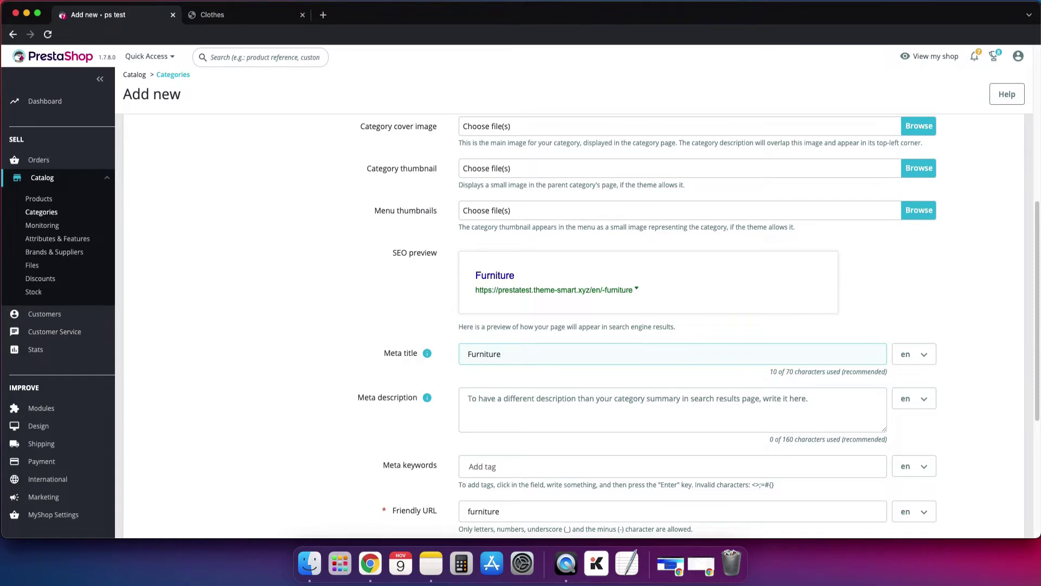
{"action": "type", "text": "Shop"}
{"action": "left_click", "coordinate": [495, 409]}
{"action": "type", "text": "You can "}
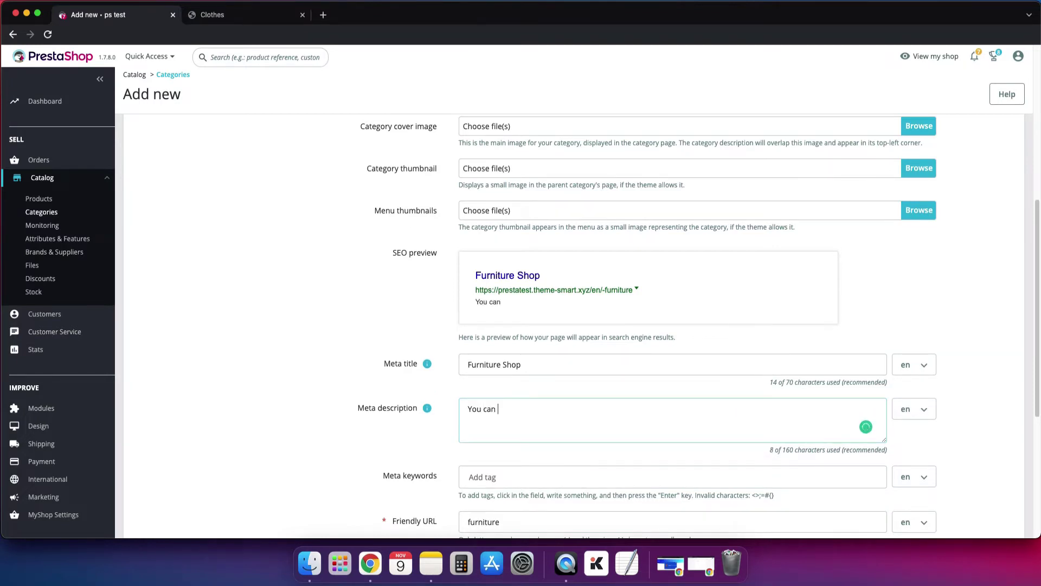
{"action": "type", "text": "buy the"}
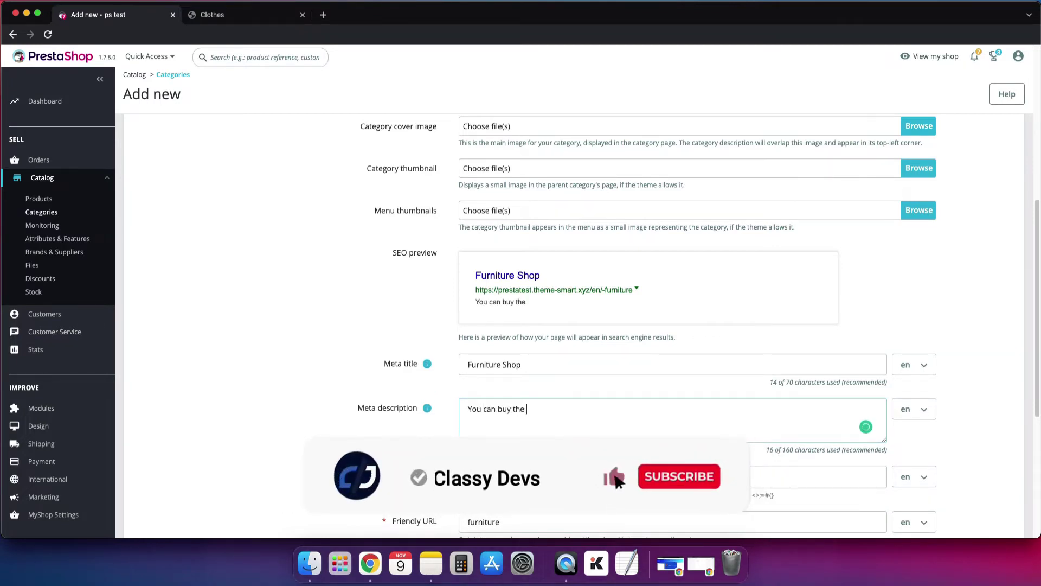
{"action": "type", "text": " nice "}
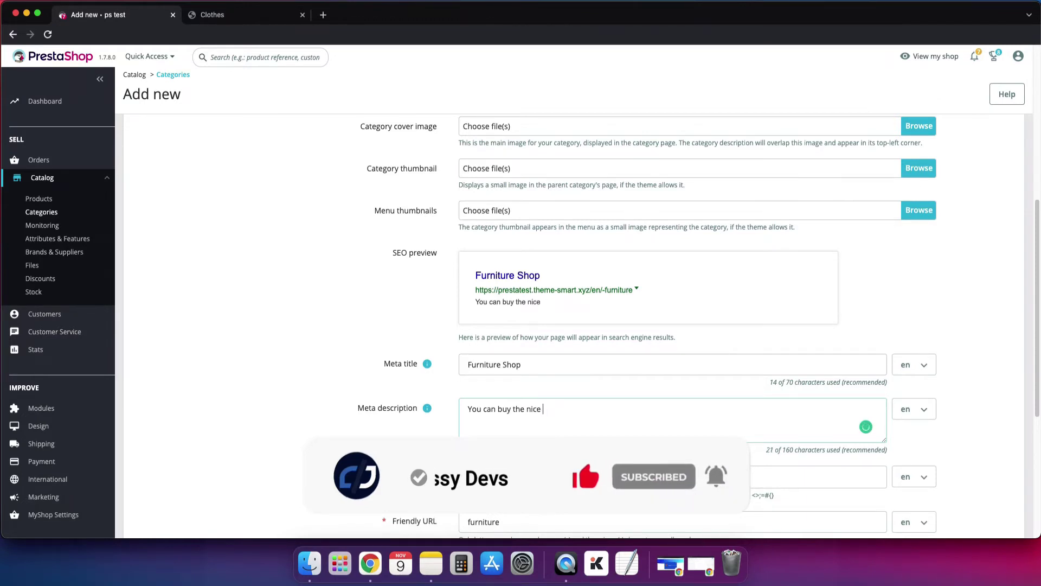
{"action": "type", "text": "furnitu"}
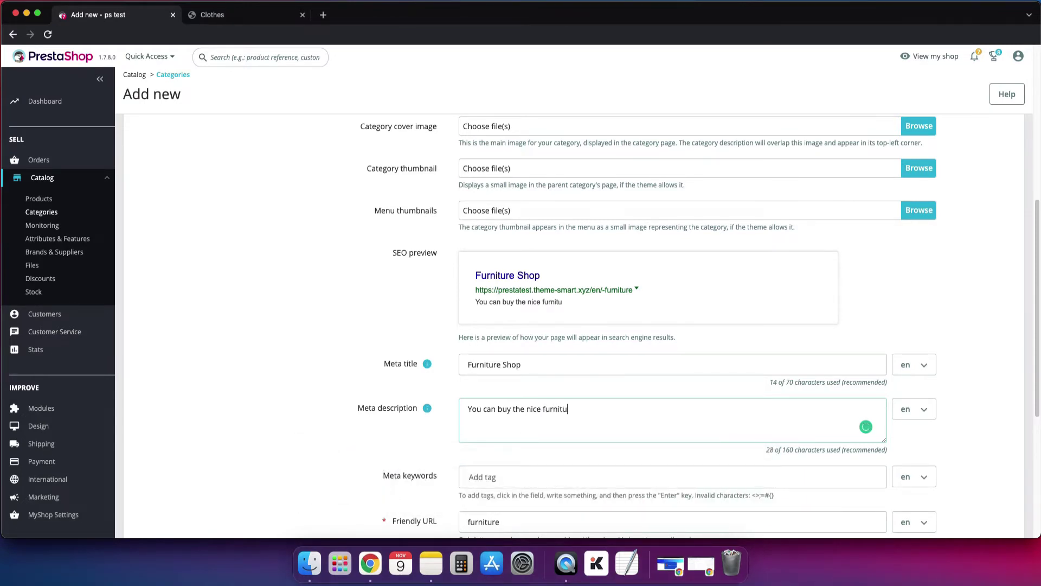
{"action": "type", "text": "re from this funr"}
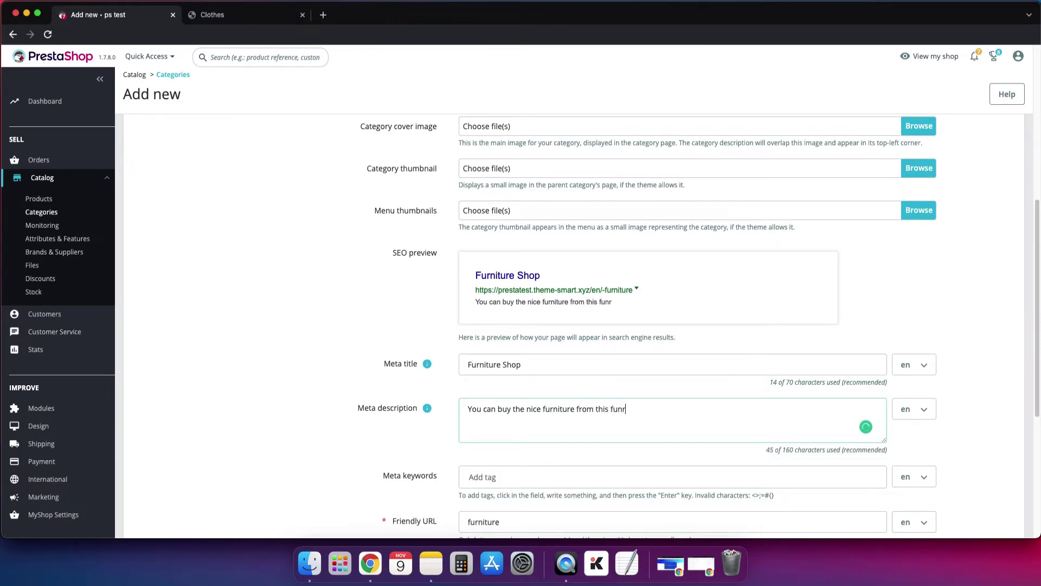
{"action": "key", "text": "BackSpace"}
{"action": "key", "text": "BackSpace"}
{"action": "type", "text": "rniture hsop"}
{"action": "key", "text": "BackSpace"}
{"action": "key", "text": "BackSpace"}
{"action": "key", "text": "BackSpace"}
{"action": "key", "text": "BackSpace"}
{"action": "key", "text": "BackSpace"}
{"action": "type", "text": "shop."}
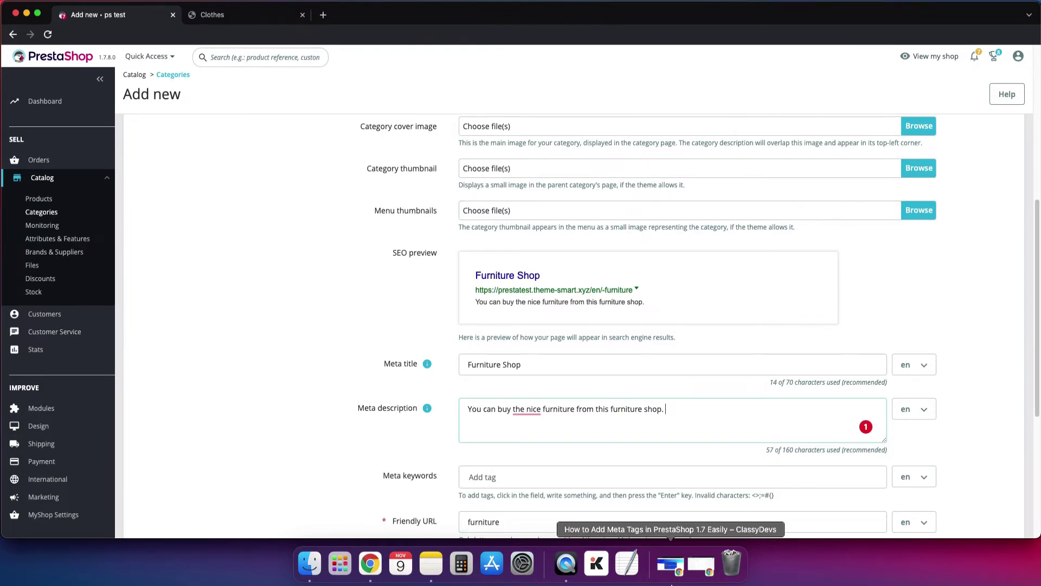
{"action": "left_click", "coordinate": [670, 563]}
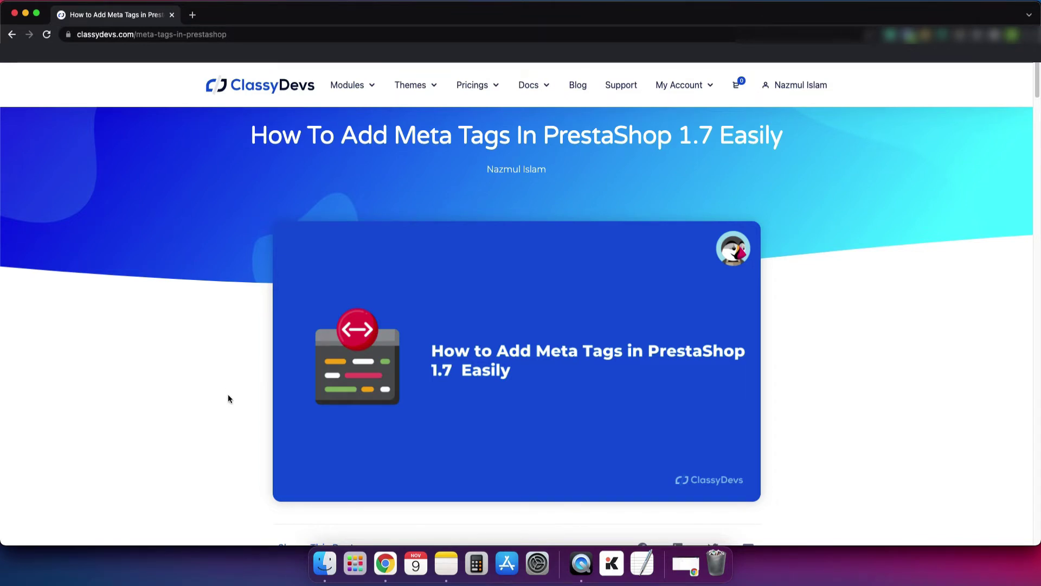
{"action": "scroll", "coordinate": [227, 399], "scroll_direction": "down", "scroll_amount": 10}
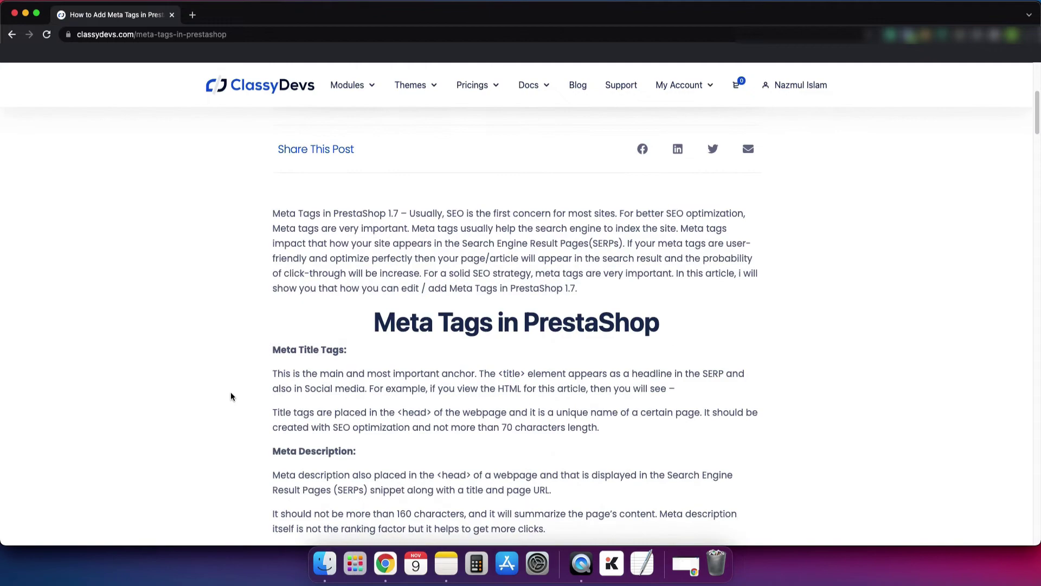
{"action": "scroll", "coordinate": [231, 395], "scroll_direction": "down", "scroll_amount": 15}
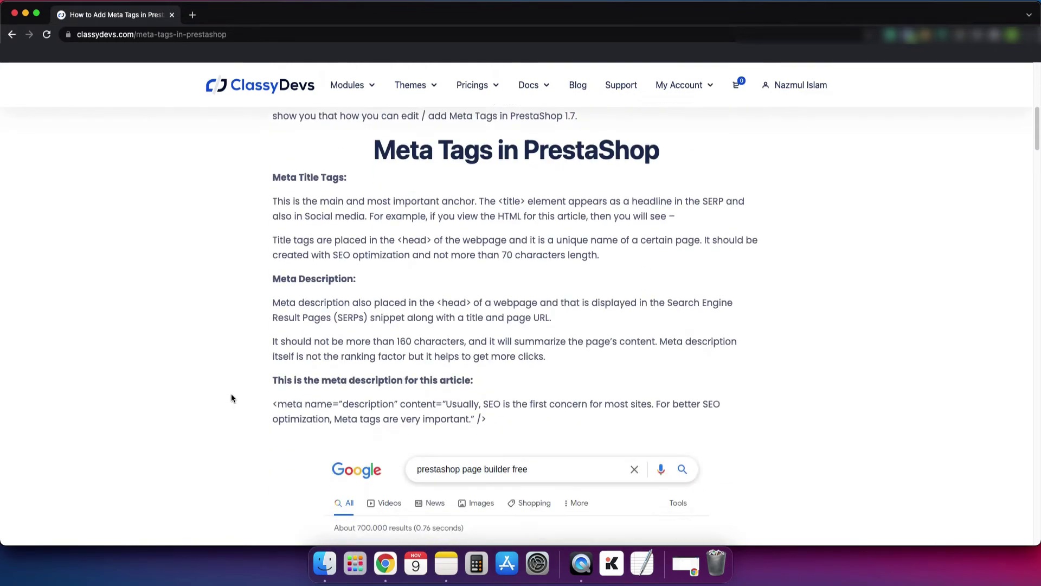
{"action": "scroll", "coordinate": [232, 391], "scroll_direction": "down", "scroll_amount": 20}
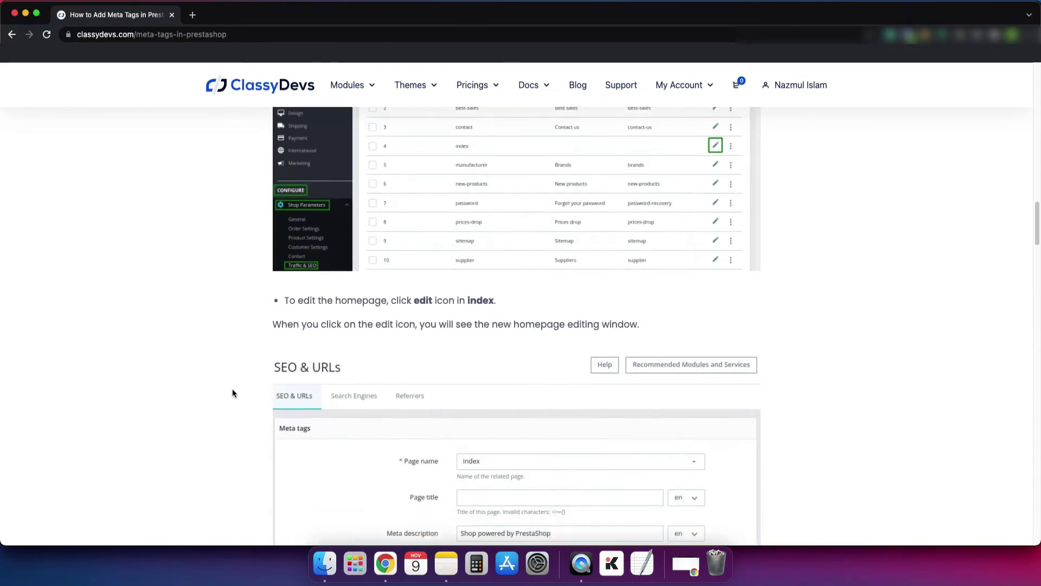
{"action": "scroll", "coordinate": [232, 388], "scroll_direction": "down", "scroll_amount": 15}
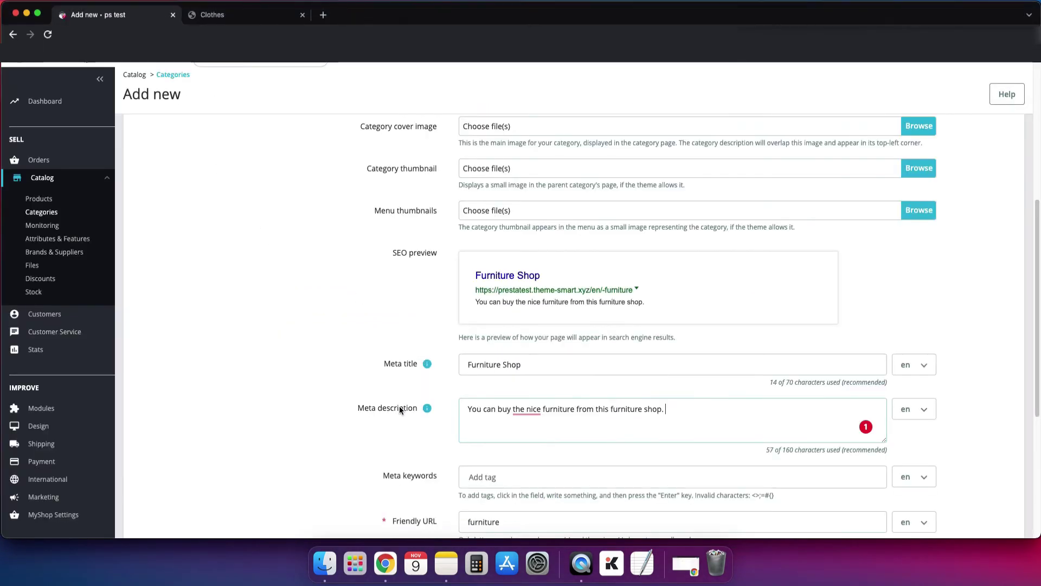
- Add the meta keyword tag 'furniture buy' and begin typing 'furniture shop'
{"action": "scroll", "coordinate": [399, 407], "scroll_direction": "down", "scroll_amount": 5}
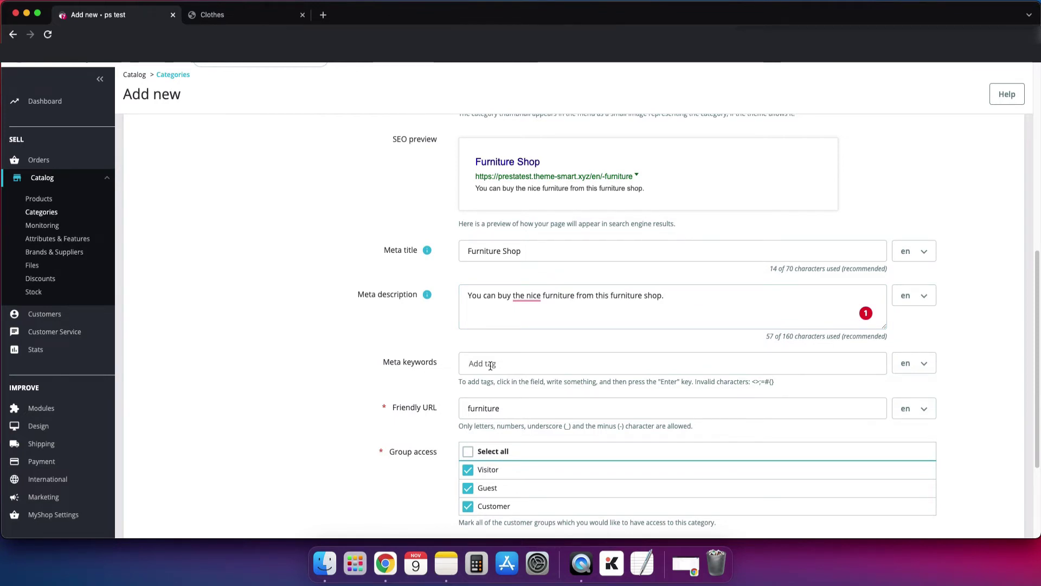
{"action": "left_click", "coordinate": [490, 366]}
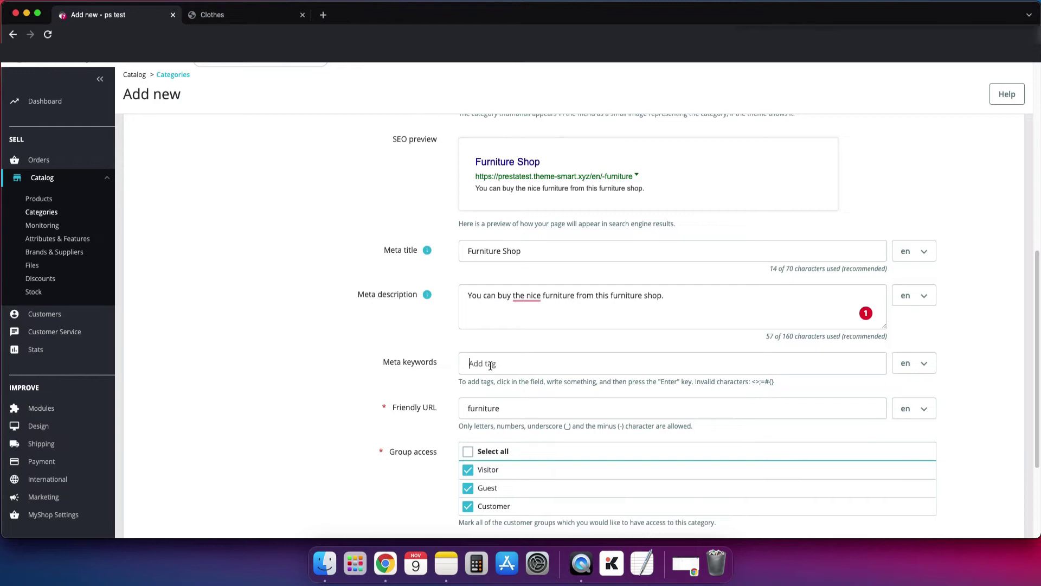
{"action": "type", "text": "furniture buy"}
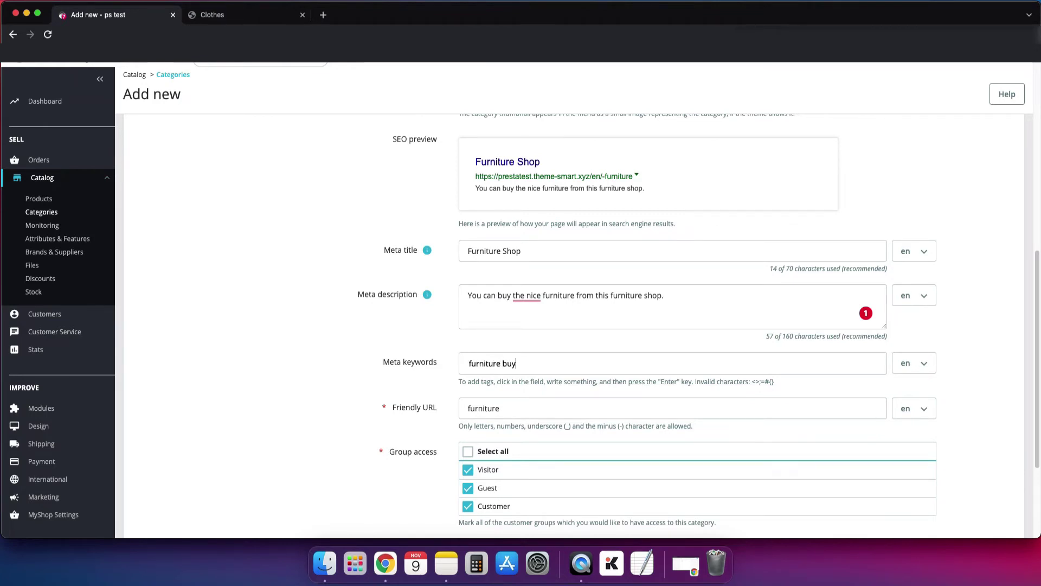
{"action": "key", "text": "Return"}
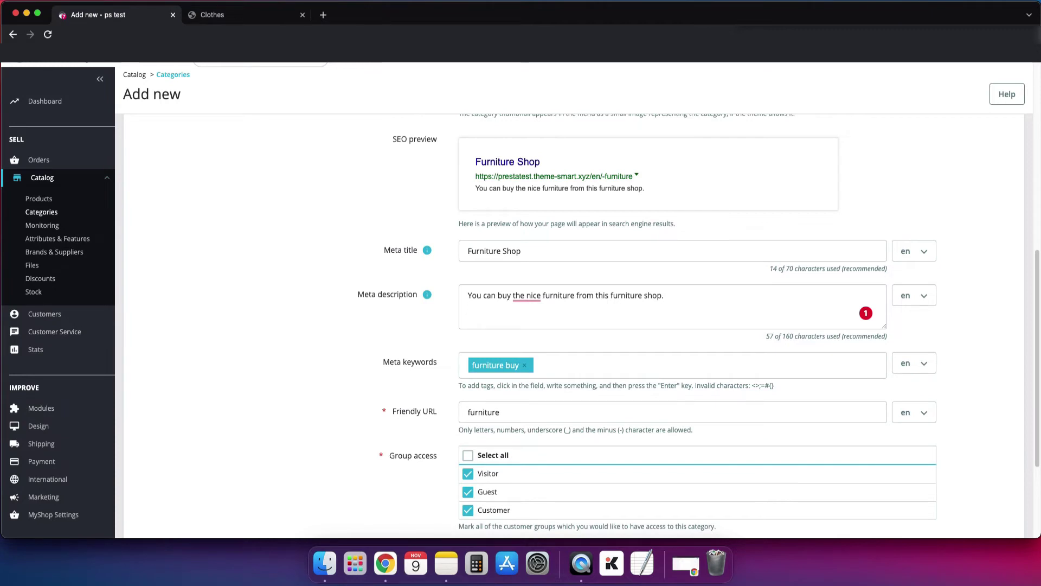
{"action": "type", "text": "furnitur"}
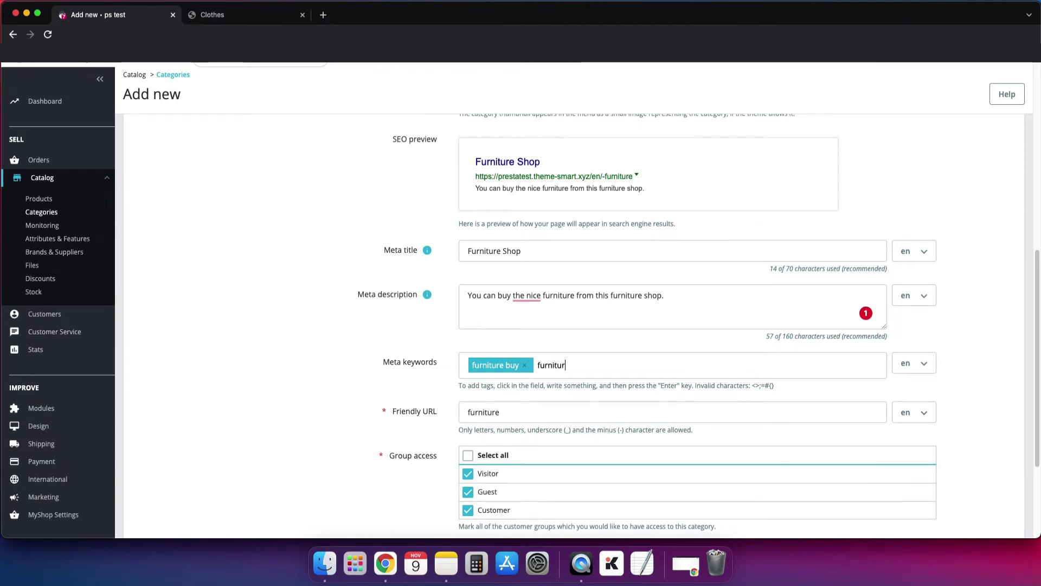
{"action": "type", "text": "e shop"}
- Add the 'furniture shop' keyword tag and run a Google search for furniture shop
{"action": "key", "text": "Return"}
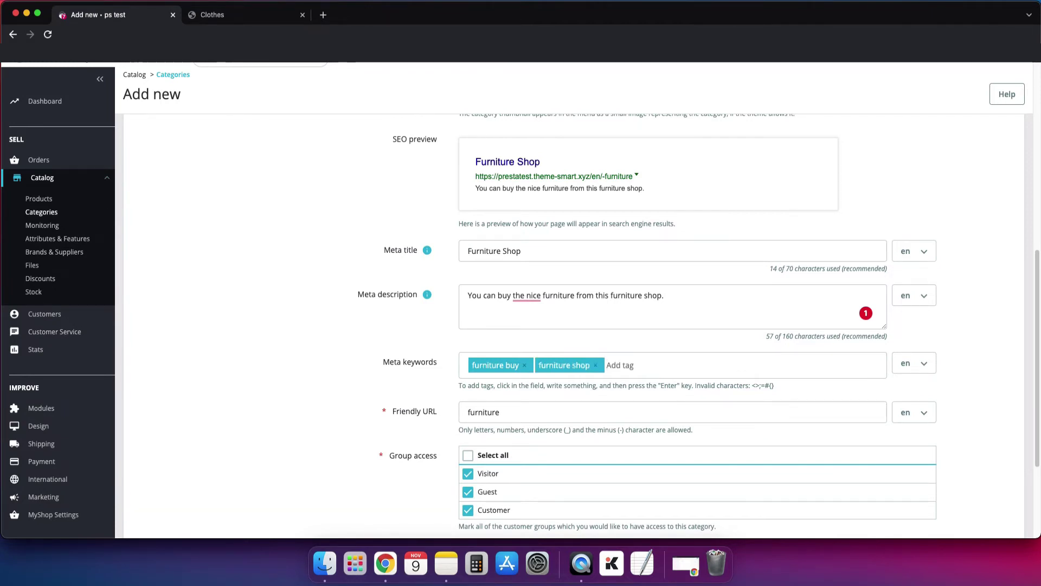
{"action": "key", "text": "Tab"}
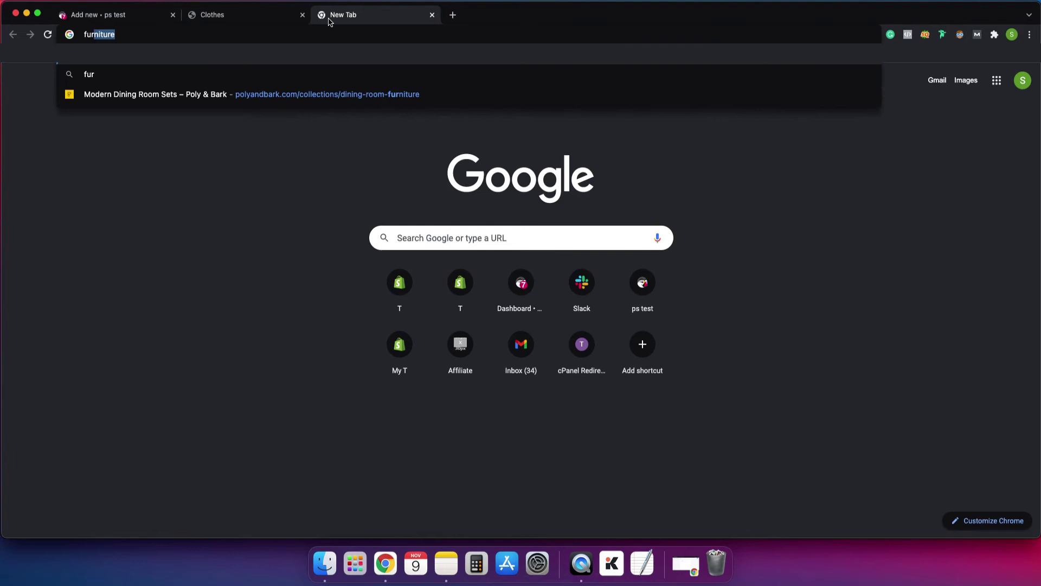
{"action": "key", "text": "Return"}
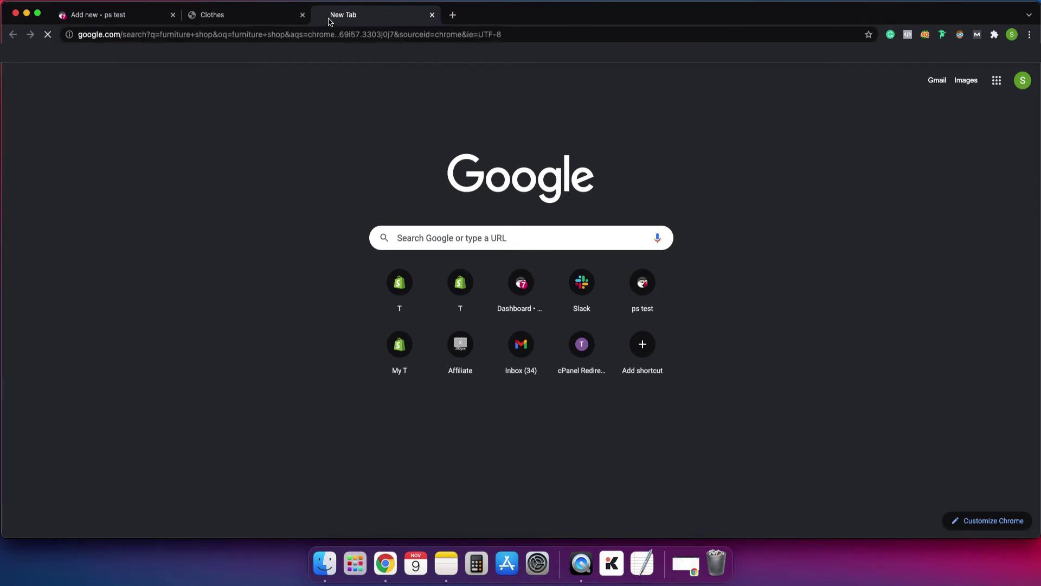
{"action": "scroll", "coordinate": [342, 291], "scroll_direction": "down", "scroll_amount": 15}
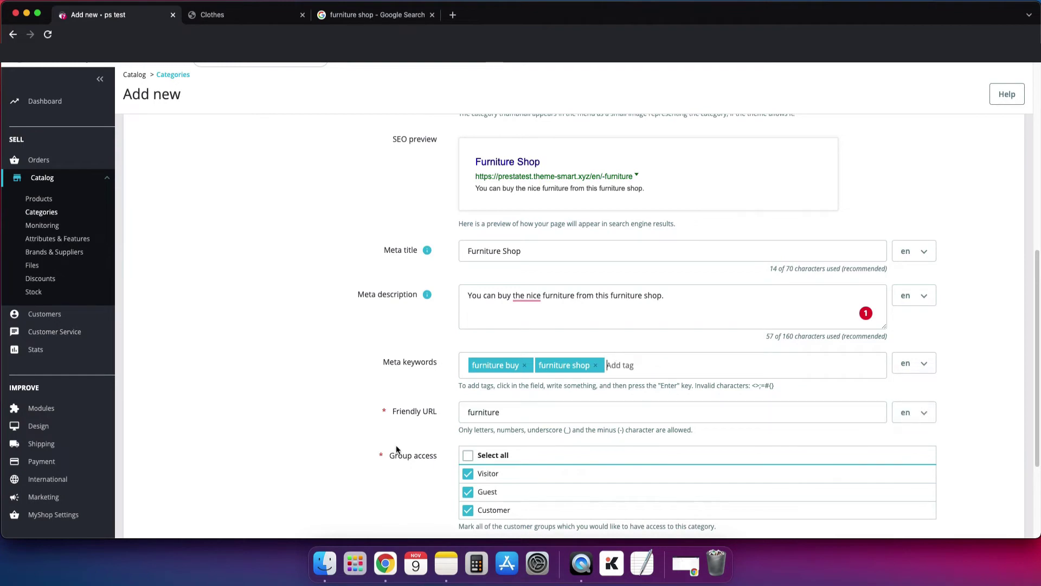
- Inspect the SEO preview URL, selecting its site address and the 'furniture' slug
{"action": "scroll", "coordinate": [396, 444], "scroll_direction": "down", "scroll_amount": 3}
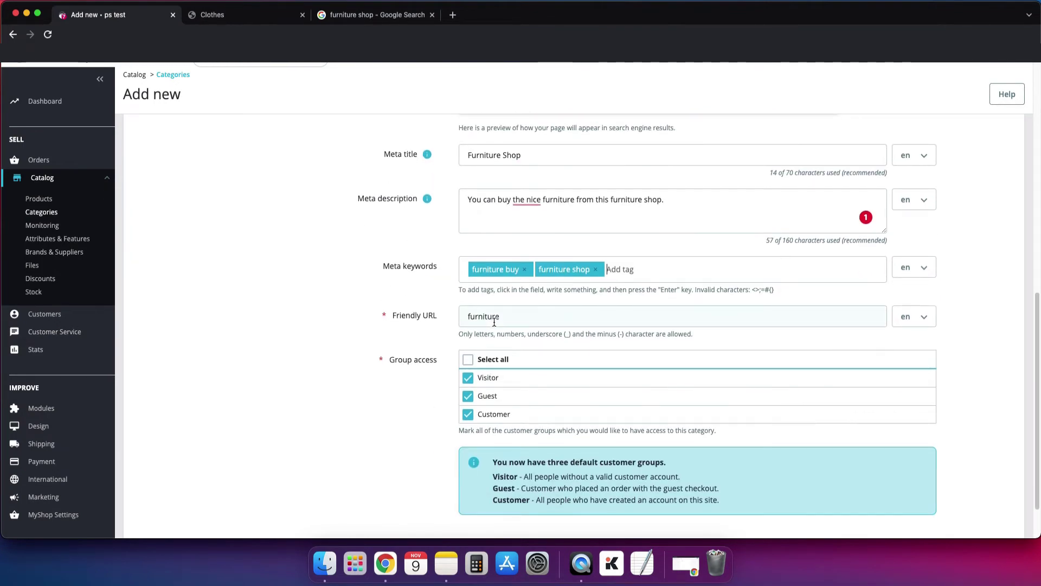
{"action": "scroll", "coordinate": [412, 423], "scroll_direction": "up", "scroll_amount": 3}
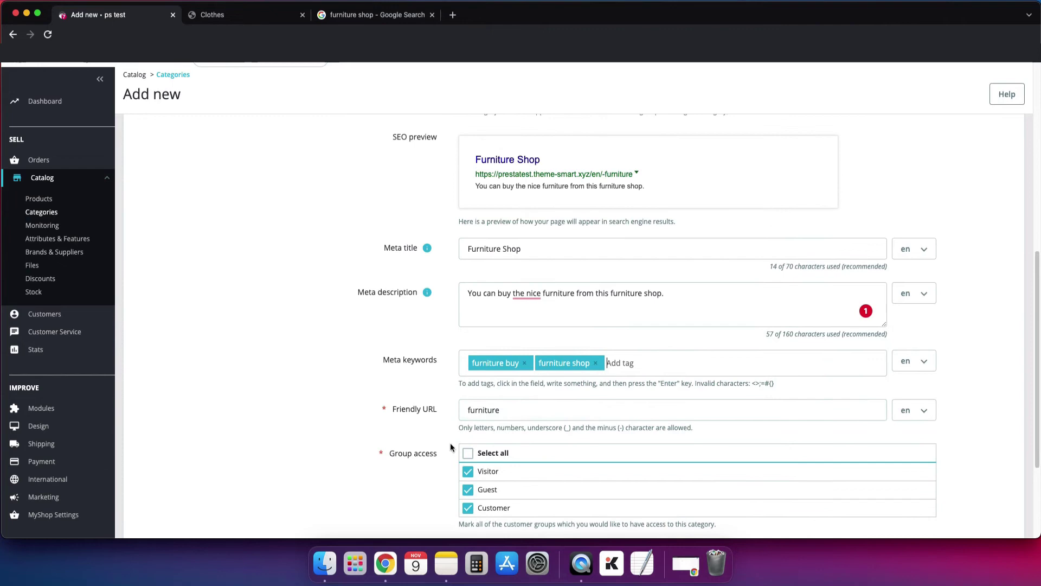
{"action": "scroll", "coordinate": [352, 433], "scroll_direction": "up", "scroll_amount": 7}
{"action": "scroll", "coordinate": [351, 434], "scroll_direction": "up", "scroll_amount": 5}
{"action": "scroll", "coordinate": [412, 454], "scroll_direction": "down", "scroll_amount": 12}
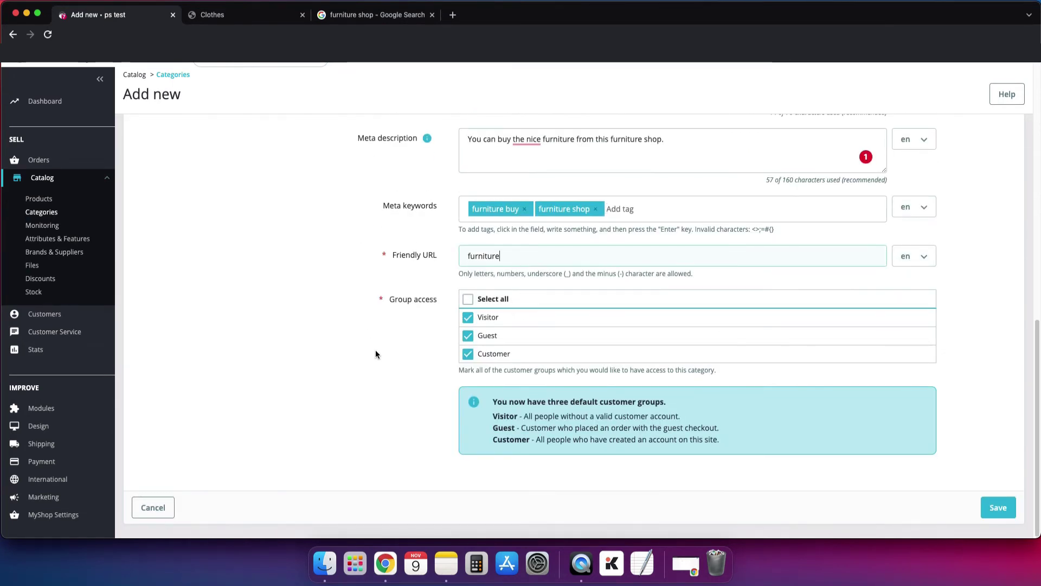
{"action": "scroll", "coordinate": [376, 352], "scroll_direction": "up", "scroll_amount": 2}
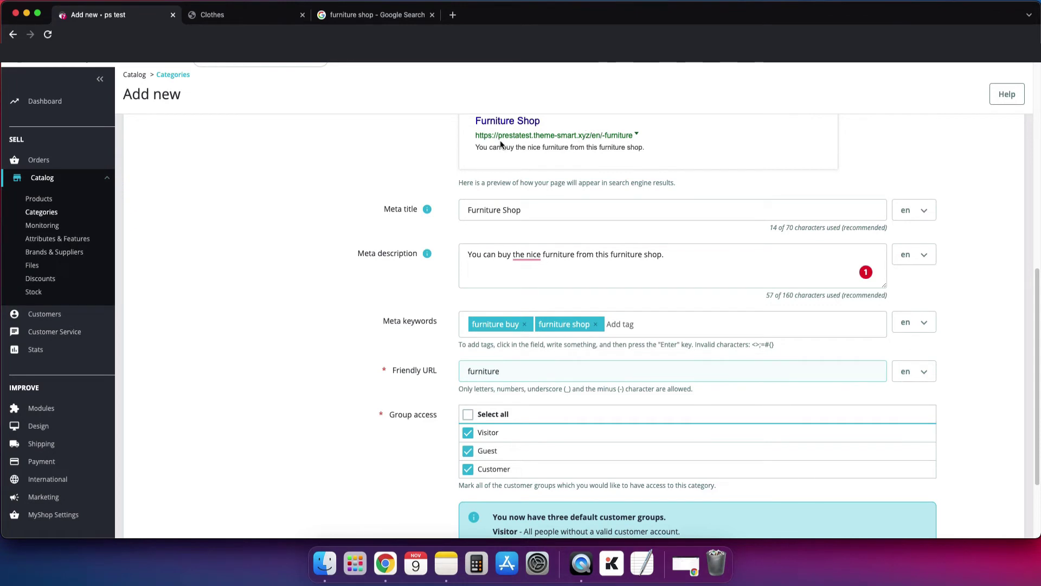
{"action": "left_click_drag", "start_coordinate": [499, 136], "coordinate": [601, 136]}
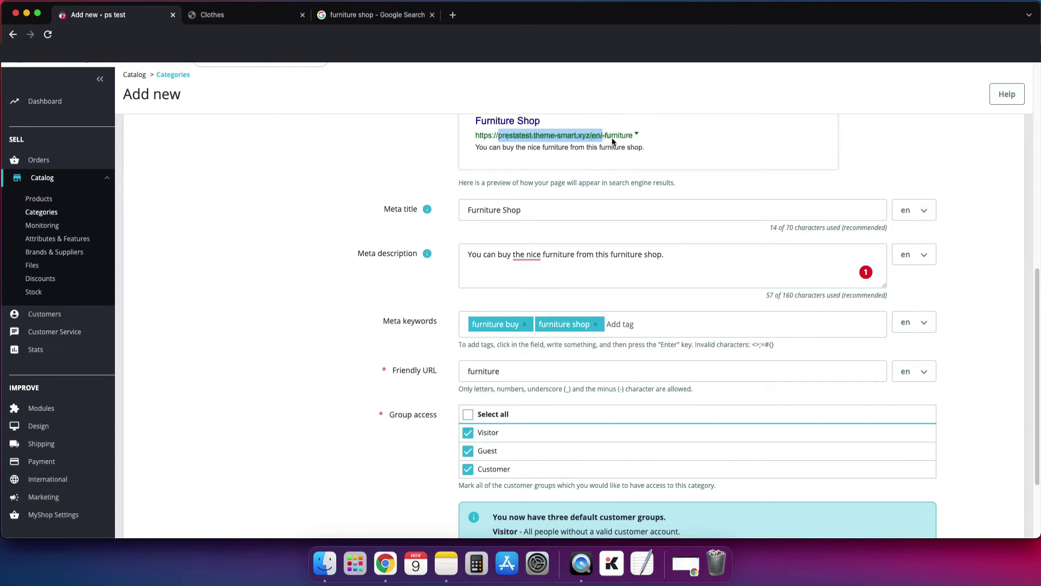
{"action": "double_click", "coordinate": [619, 136]}
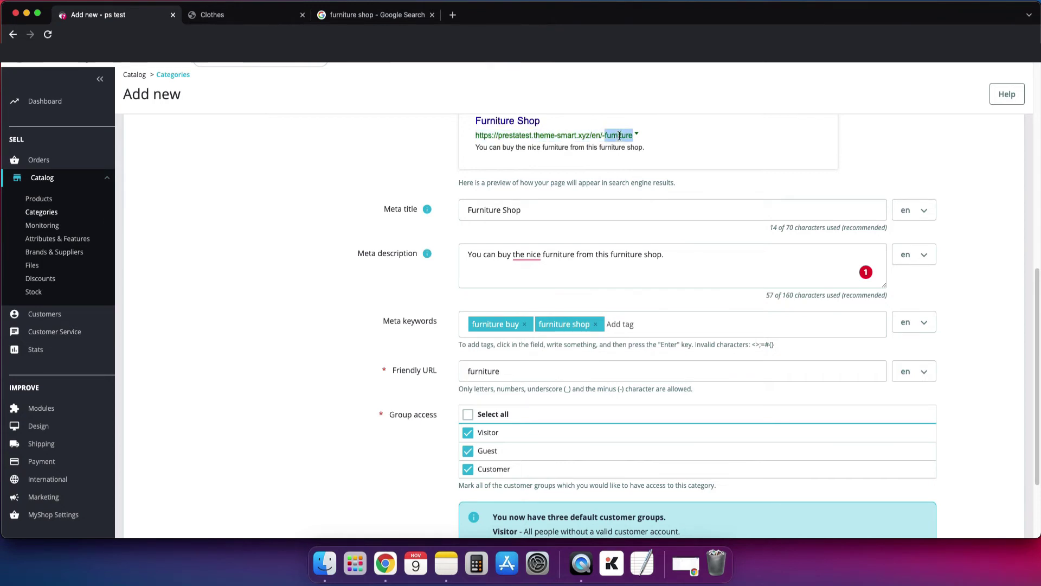
- Change the friendly URL to 'furniture-shop' and save the Furniture category
{"action": "scroll", "coordinate": [564, 260], "scroll_direction": "down", "scroll_amount": 1}
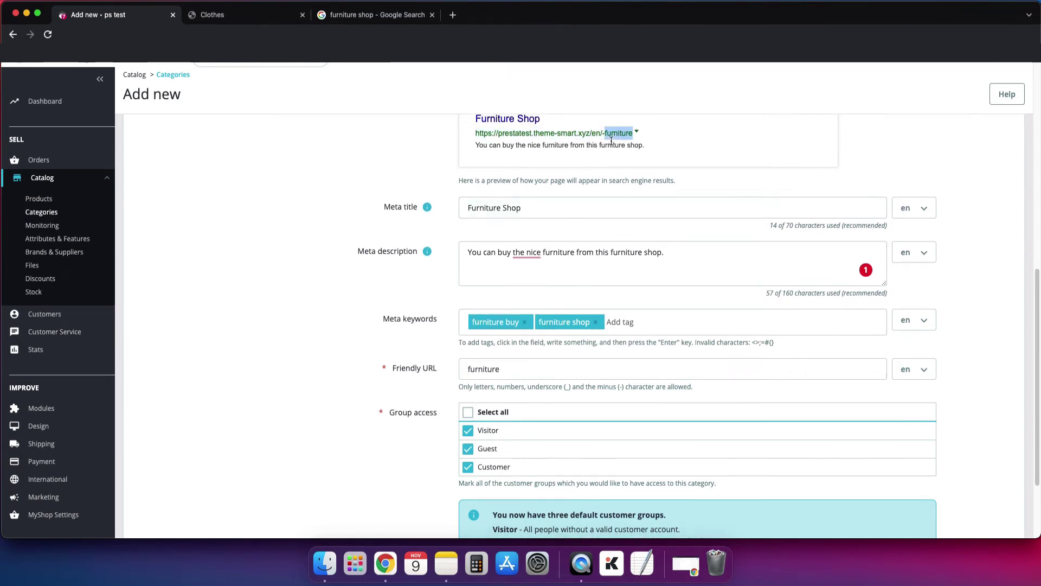
{"action": "scroll", "coordinate": [491, 347], "scroll_direction": "down", "scroll_amount": 4}
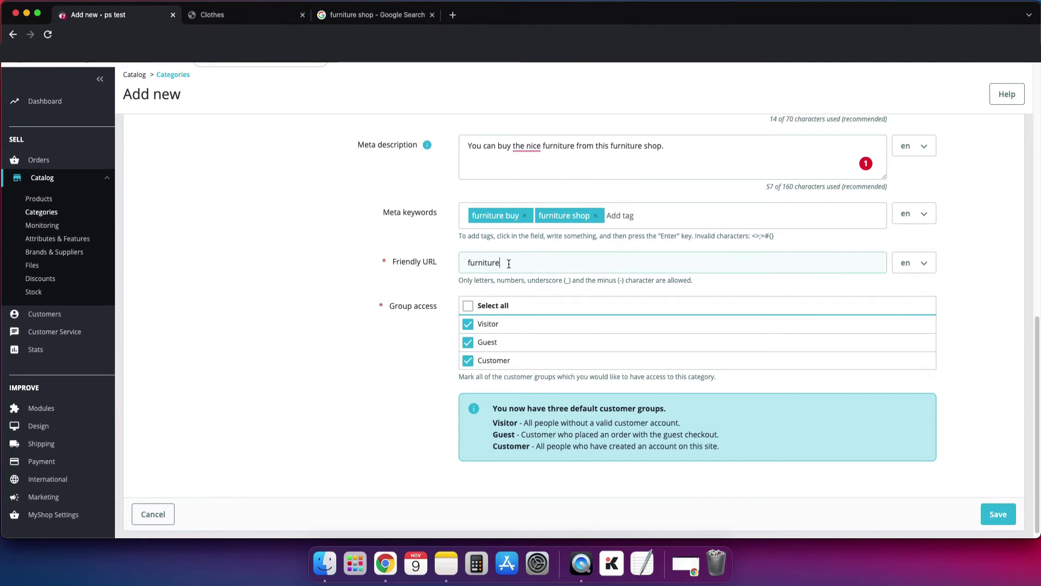
{"action": "double_click", "coordinate": [489, 265]}
{"action": "key", "text": "Right"}
{"action": "type", "text": "-shop"}
{"action": "scroll", "coordinate": [476, 316], "scroll_direction": "up", "scroll_amount": 7}
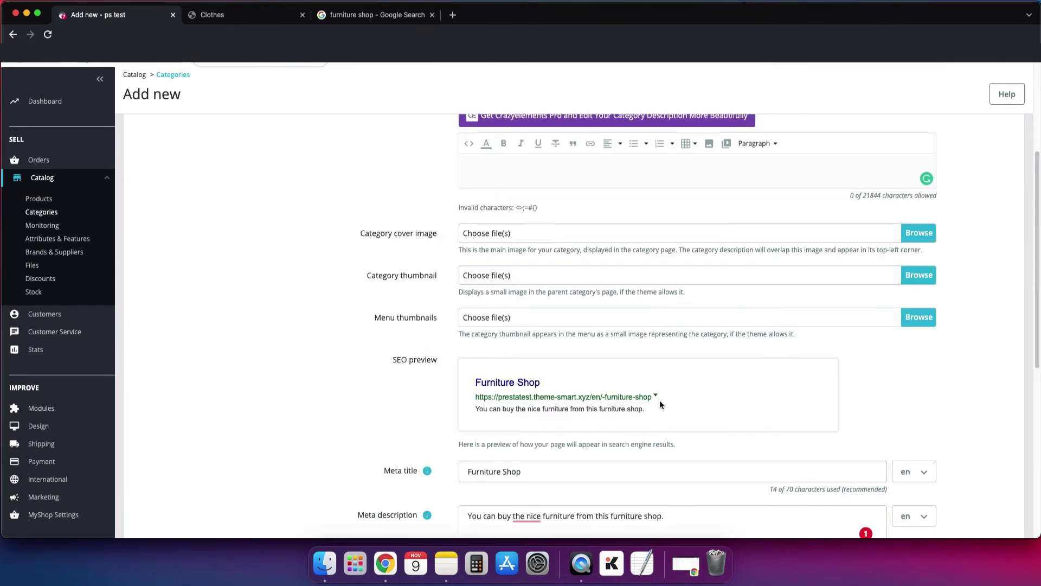
{"action": "scroll", "coordinate": [647, 406], "scroll_direction": "down", "scroll_amount": 7}
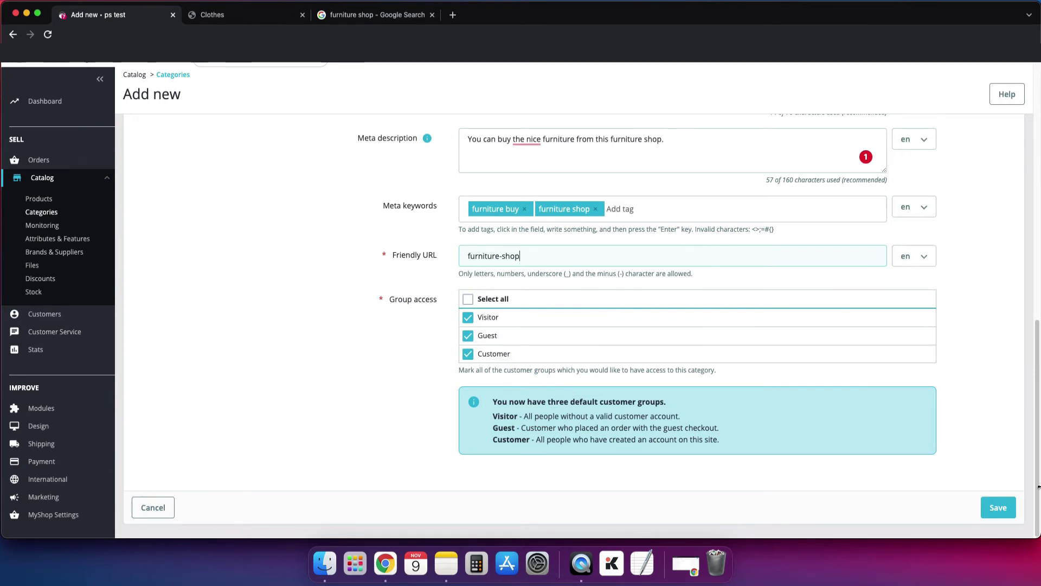
{"action": "left_click", "coordinate": [1003, 508]}
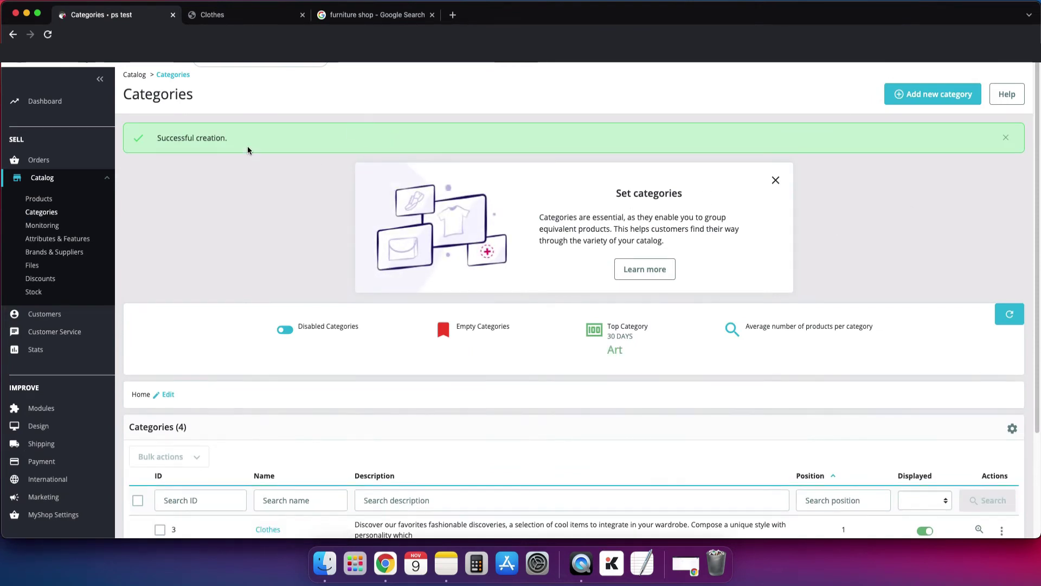
{"action": "scroll", "coordinate": [281, 356], "scroll_direction": "down", "scroll_amount": 3}
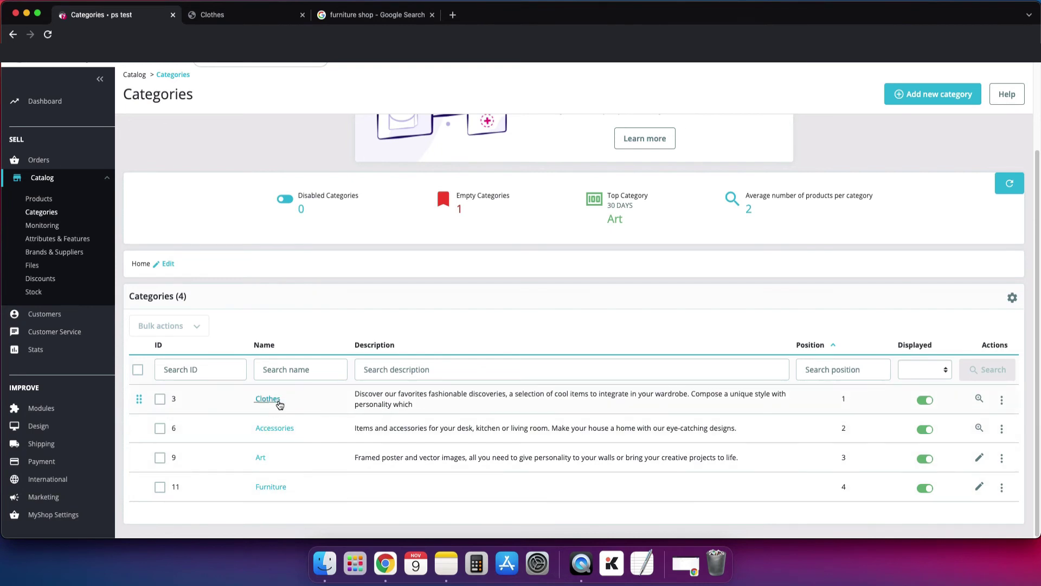
{"action": "left_click", "coordinate": [300, 12]}
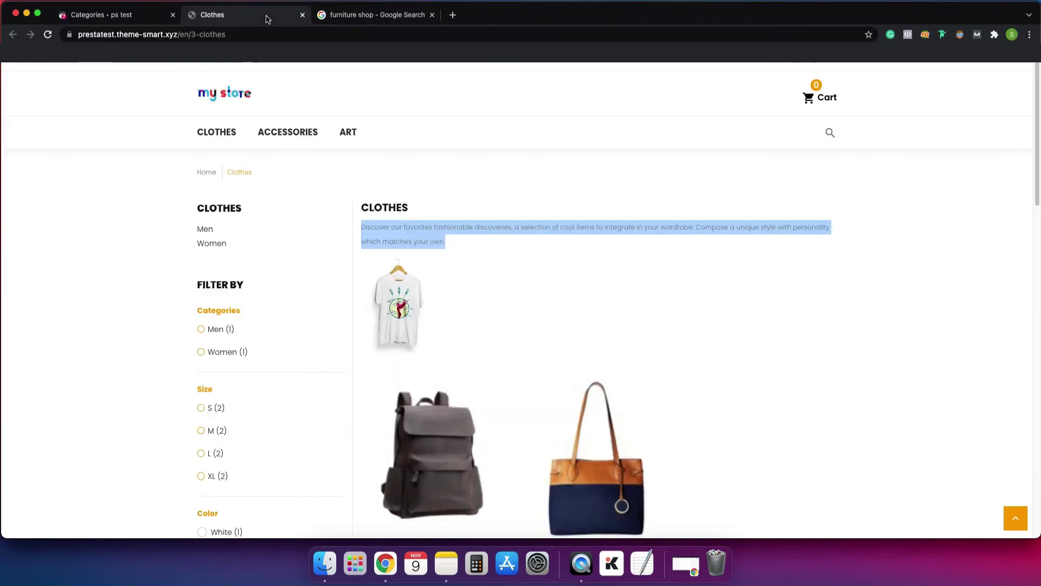
{"action": "left_click", "coordinate": [50, 35]}
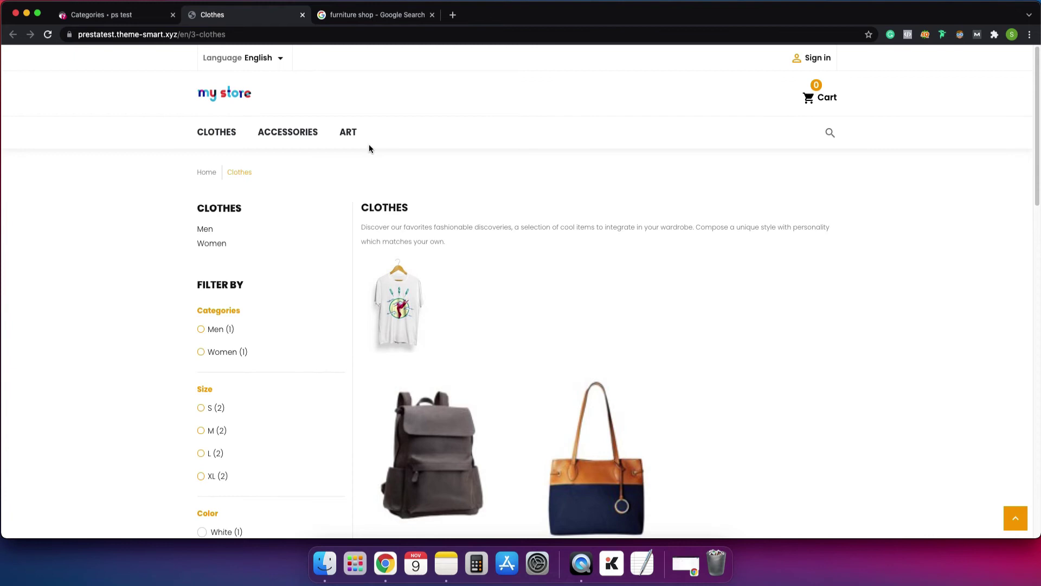
- Search the Module Manager for 'men' and open the Main menu module's configuration
{"action": "left_click", "coordinate": [132, 20]}
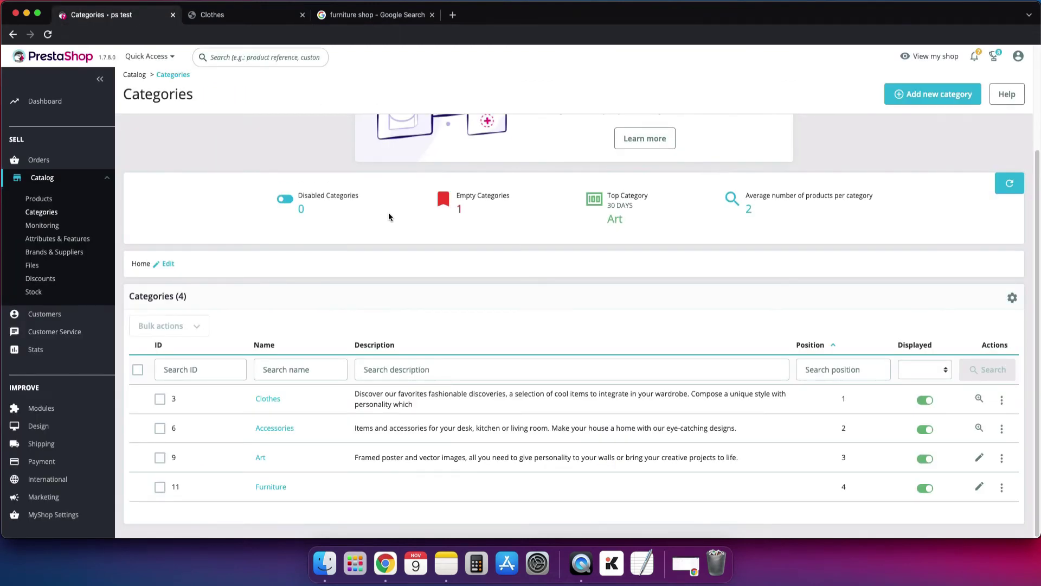
{"action": "left_click", "coordinate": [261, 13]}
{"action": "left_click", "coordinate": [124, 15]}
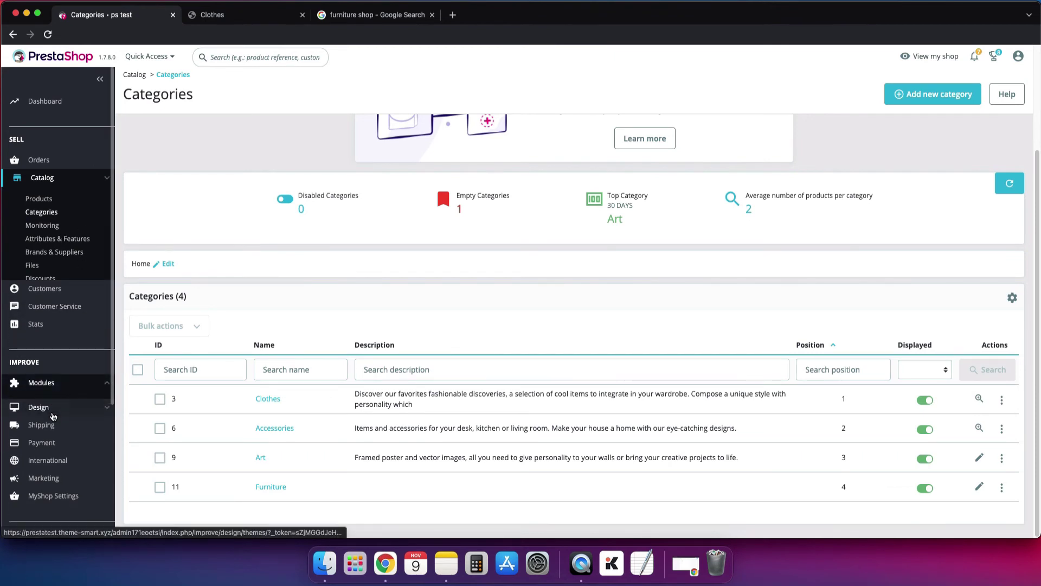
{"action": "mouse_move", "coordinate": [63, 320]}
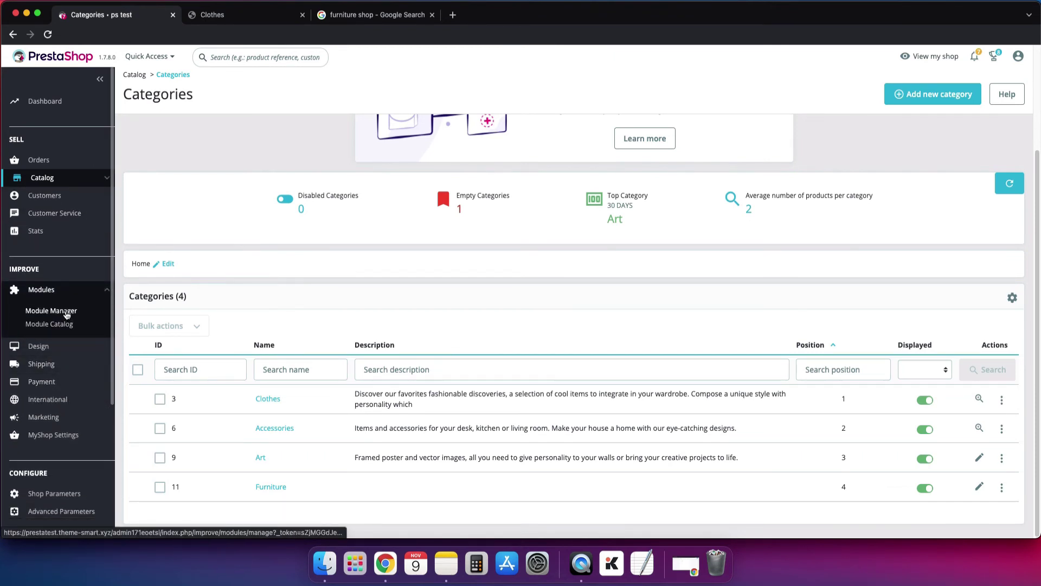
{"action": "left_click", "coordinate": [65, 314]}
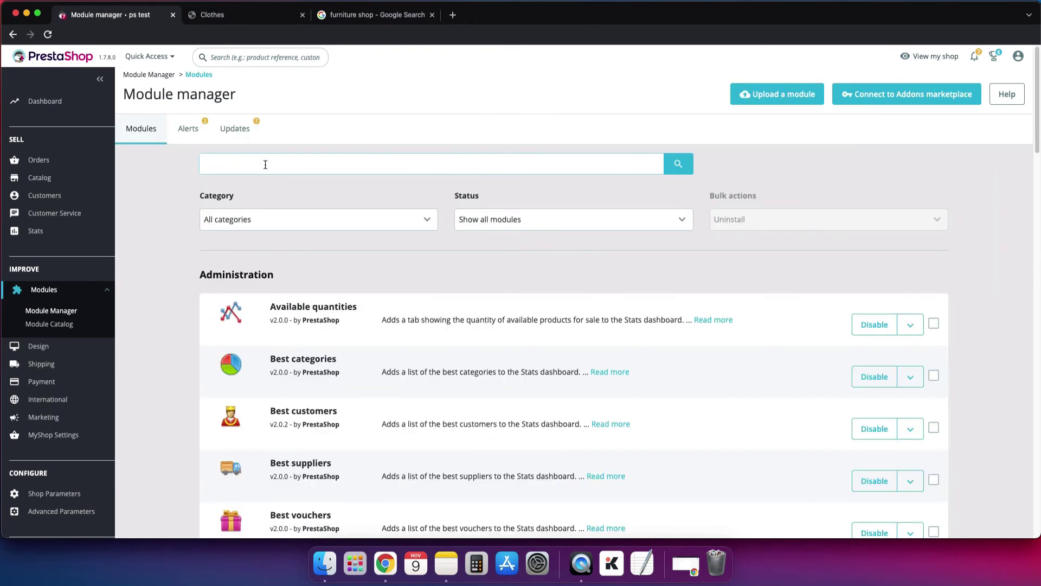
{"action": "type", "text": "menu"}
{"action": "key", "text": "Return"}
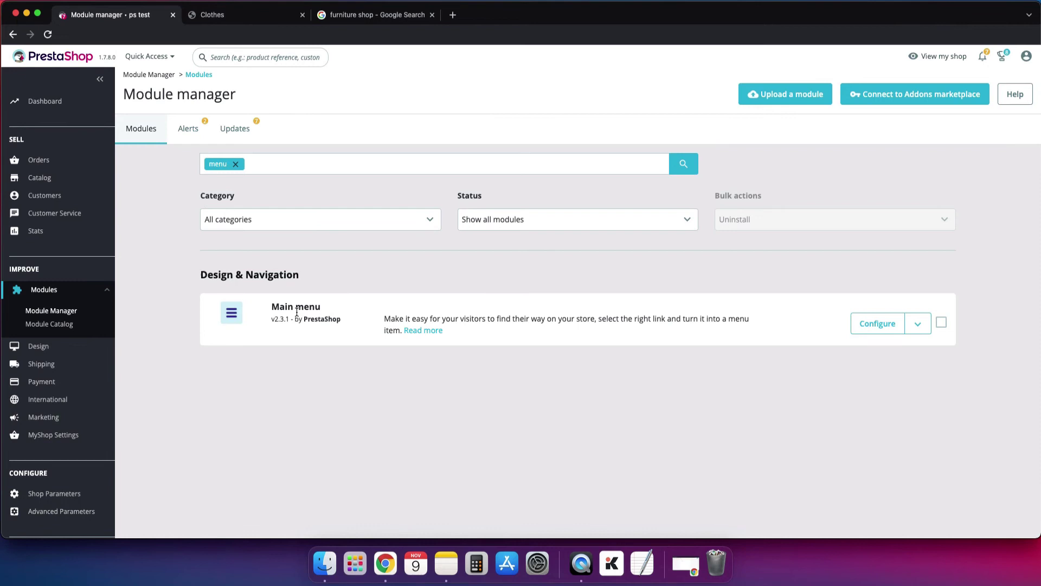
{"action": "left_click", "coordinate": [864, 327]}
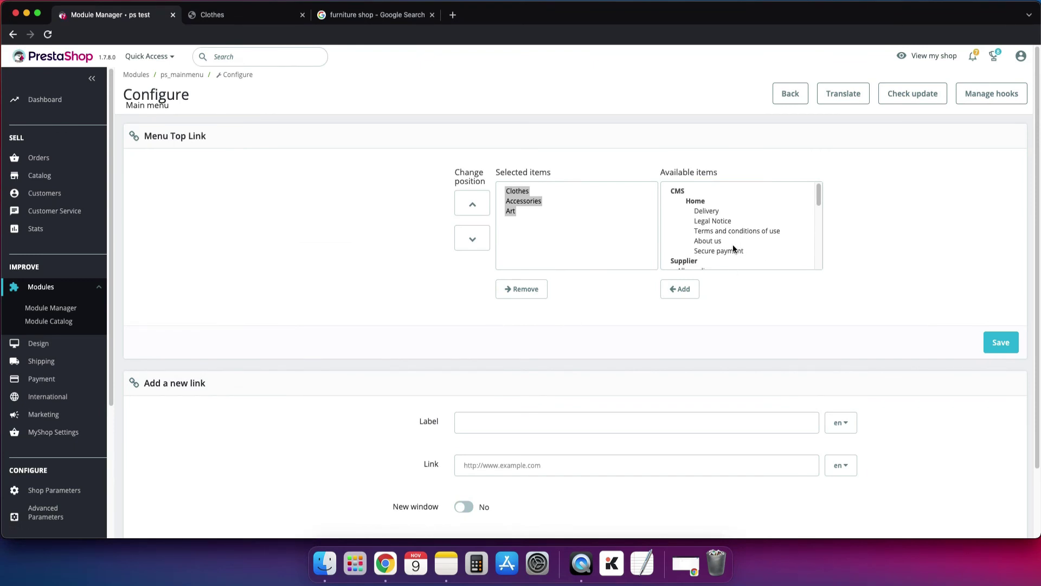
- Add Furniture from Available items to the Main menu's selected top links and save
{"action": "scroll", "coordinate": [730, 244], "scroll_direction": "down", "scroll_amount": 2}
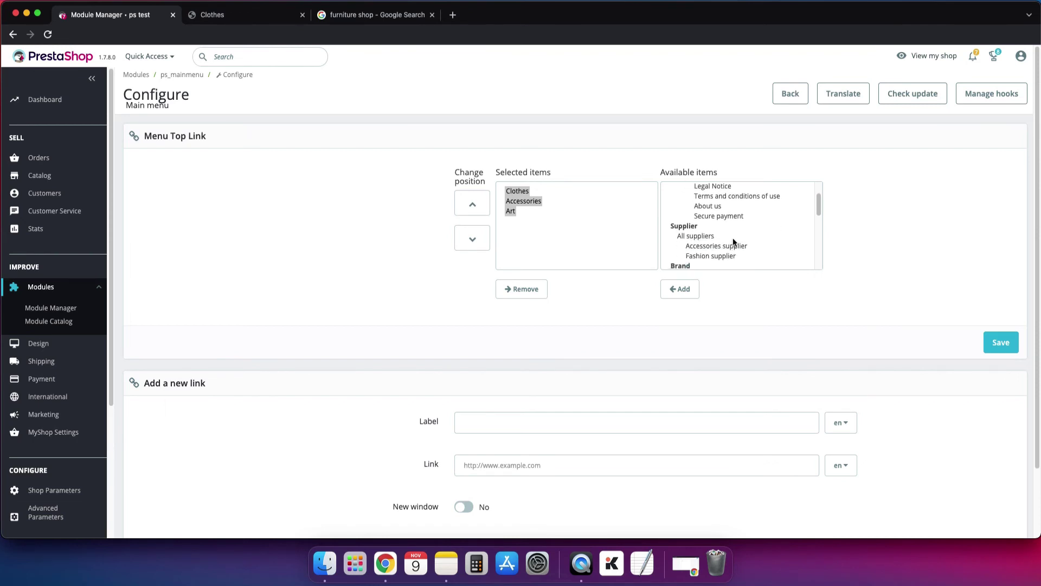
{"action": "scroll", "coordinate": [734, 238], "scroll_direction": "down", "scroll_amount": 5}
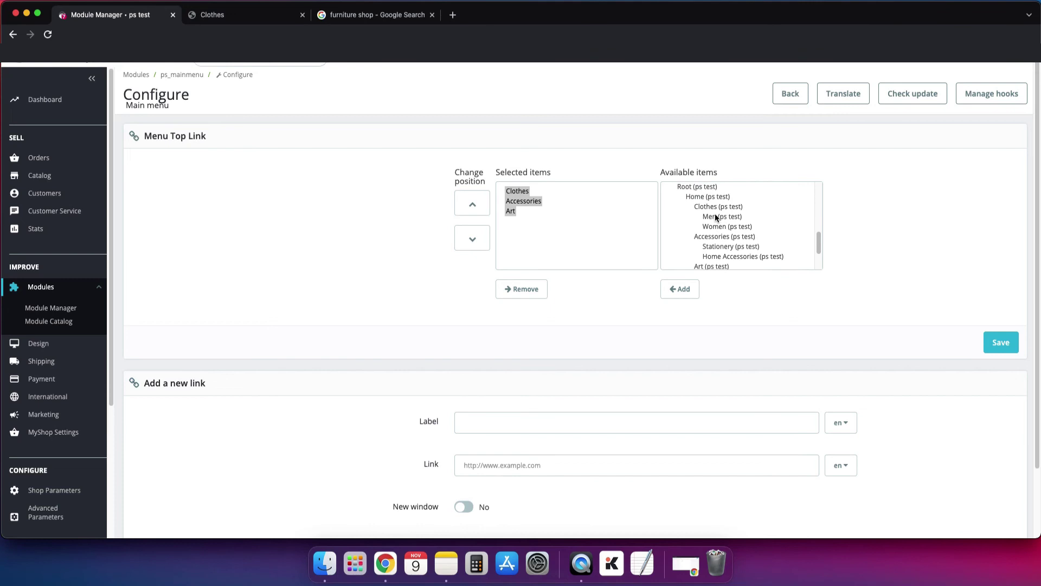
{"action": "scroll", "coordinate": [703, 213], "scroll_direction": "up", "scroll_amount": 1}
{"action": "scroll", "coordinate": [716, 223], "scroll_direction": "down", "scroll_amount": 2}
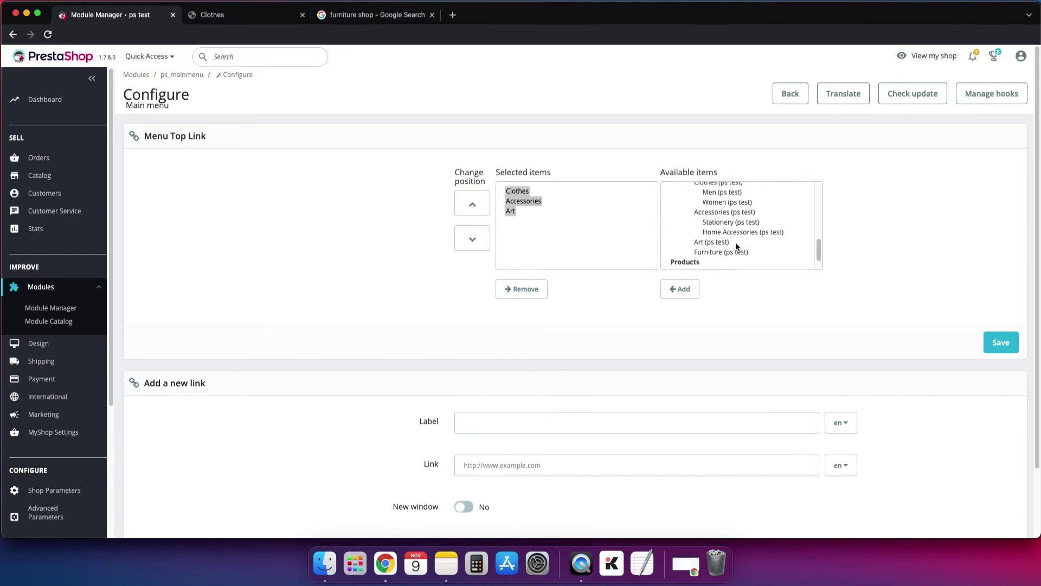
{"action": "left_click", "coordinate": [729, 253]}
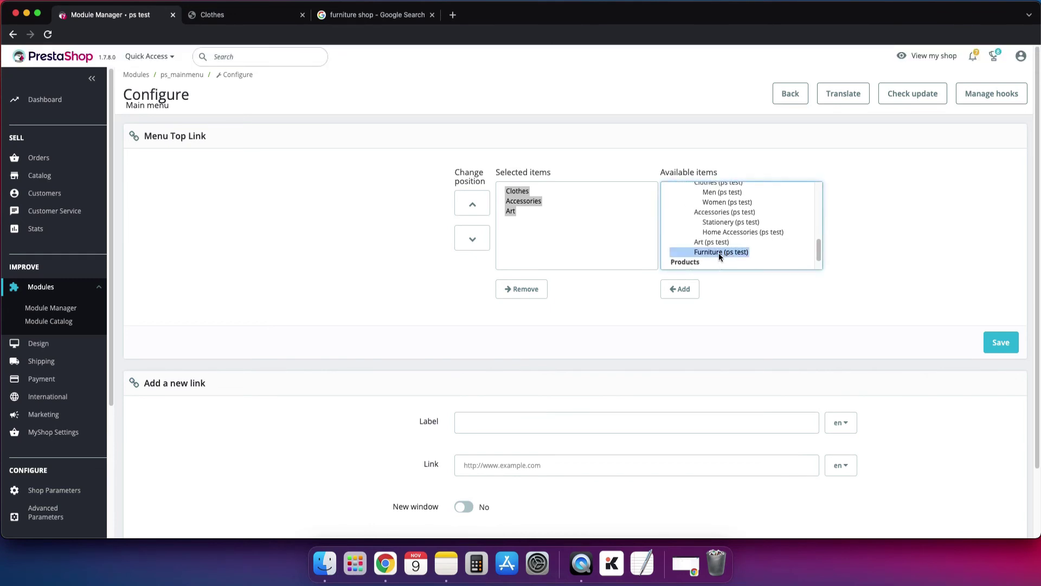
{"action": "left_click", "coordinate": [681, 291]}
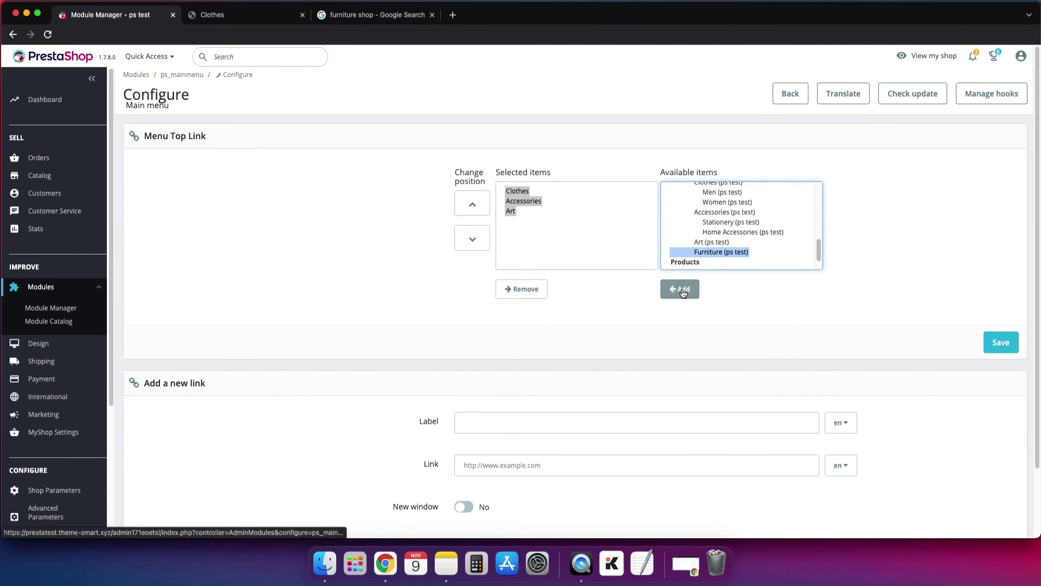
{"action": "left_click", "coordinate": [992, 350]}
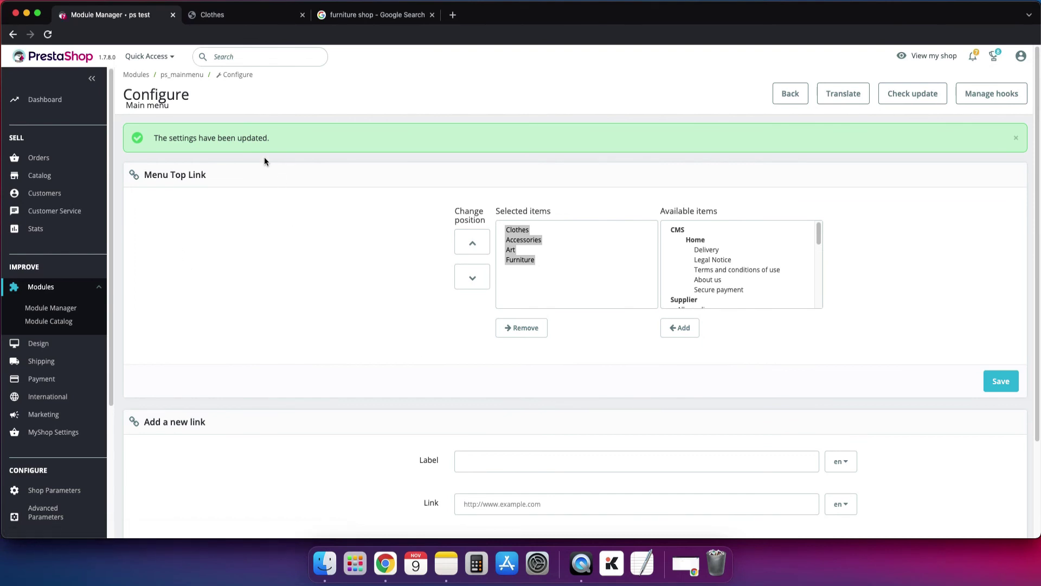
{"action": "left_click", "coordinate": [350, 16]}
- Load the storefront home page to confirm FURNITURE in the top menu, then return to Main menu settings
{"action": "left_click", "coordinate": [258, 14]}
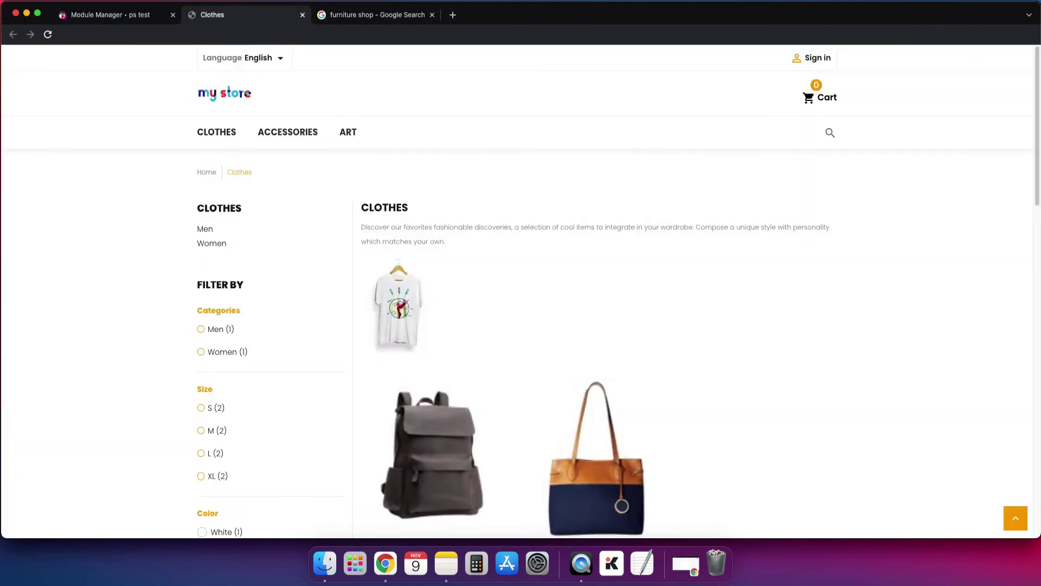
{"action": "left_click", "coordinate": [220, 94]}
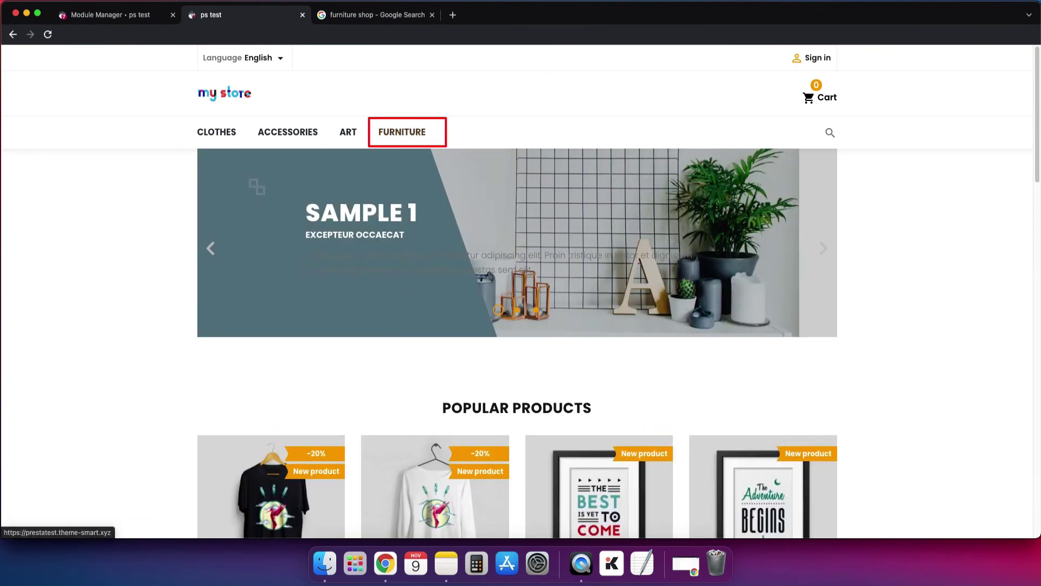
{"action": "left_click", "coordinate": [108, 15]}
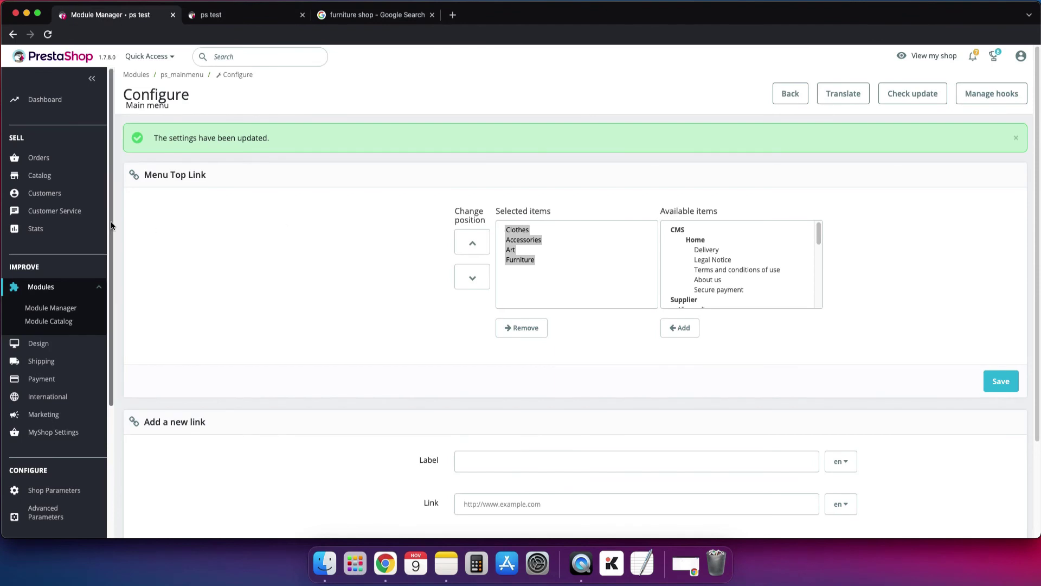
{"action": "left_click", "coordinate": [231, 22]}
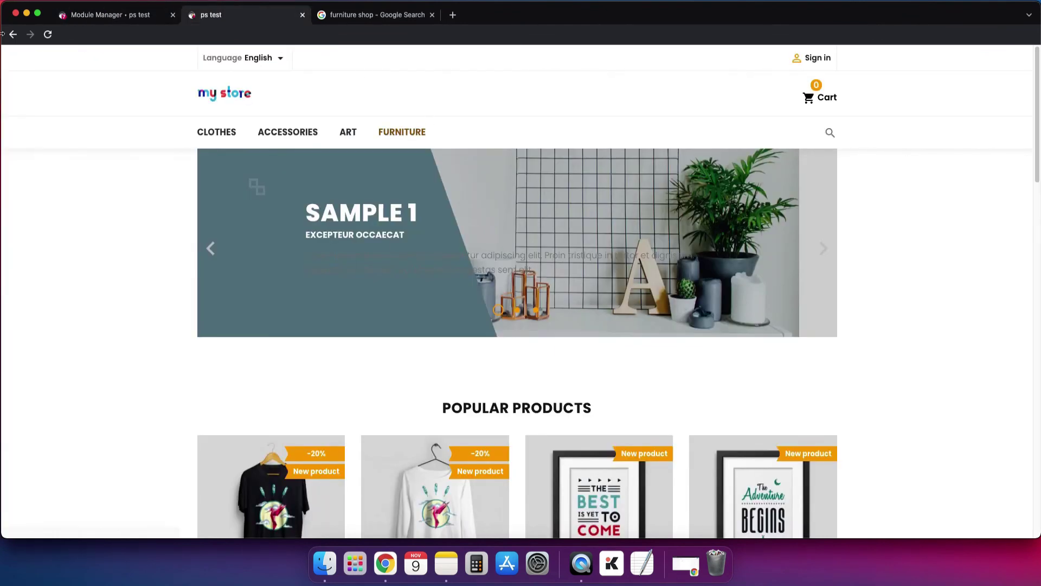
{"action": "left_click", "coordinate": [95, 16]}
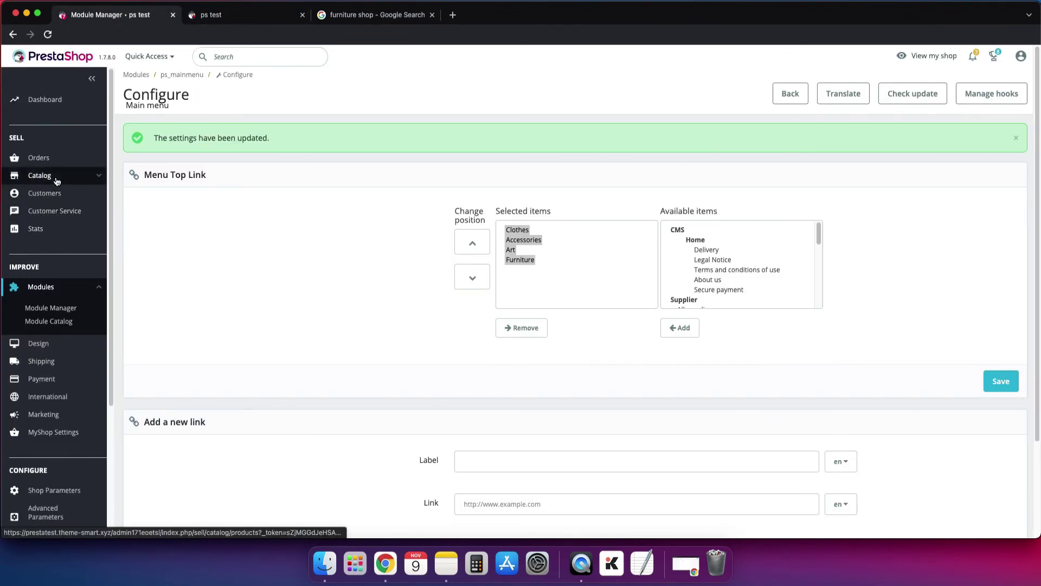
- Edit the Furniture category from the Categories list and review its saved SEO fields and furniture-shop URL
{"action": "mouse_move", "coordinate": [57, 181]}
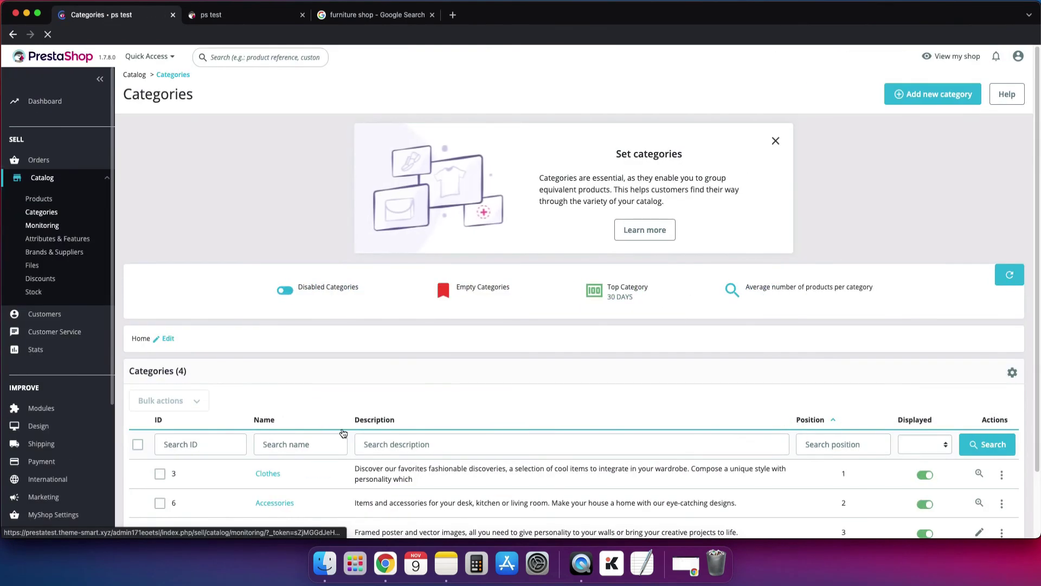
{"action": "scroll", "coordinate": [370, 418], "scroll_direction": "down", "scroll_amount": 2}
{"action": "left_click", "coordinate": [1001, 487]}
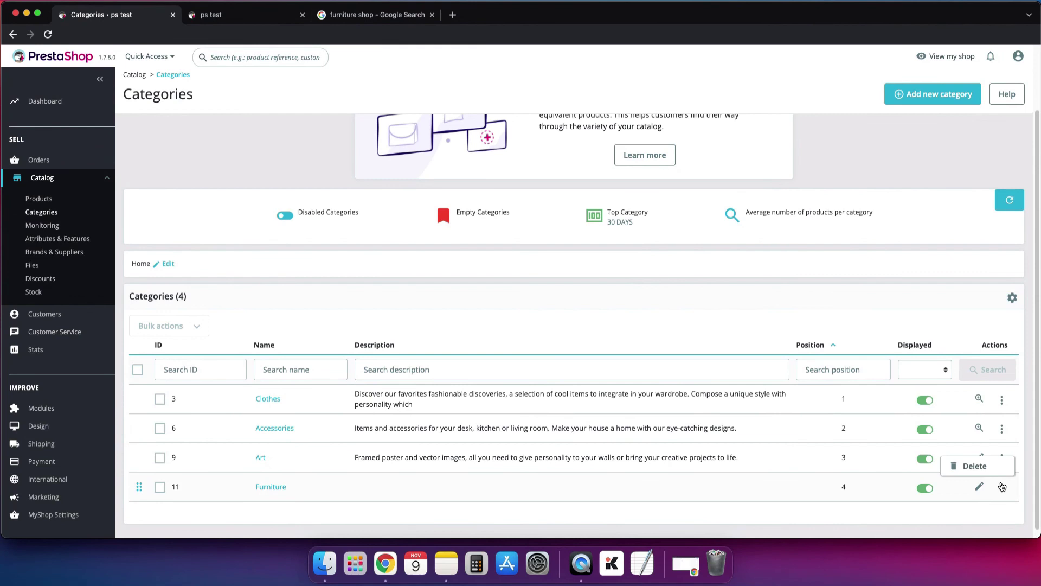
{"action": "left_click", "coordinate": [978, 495]}
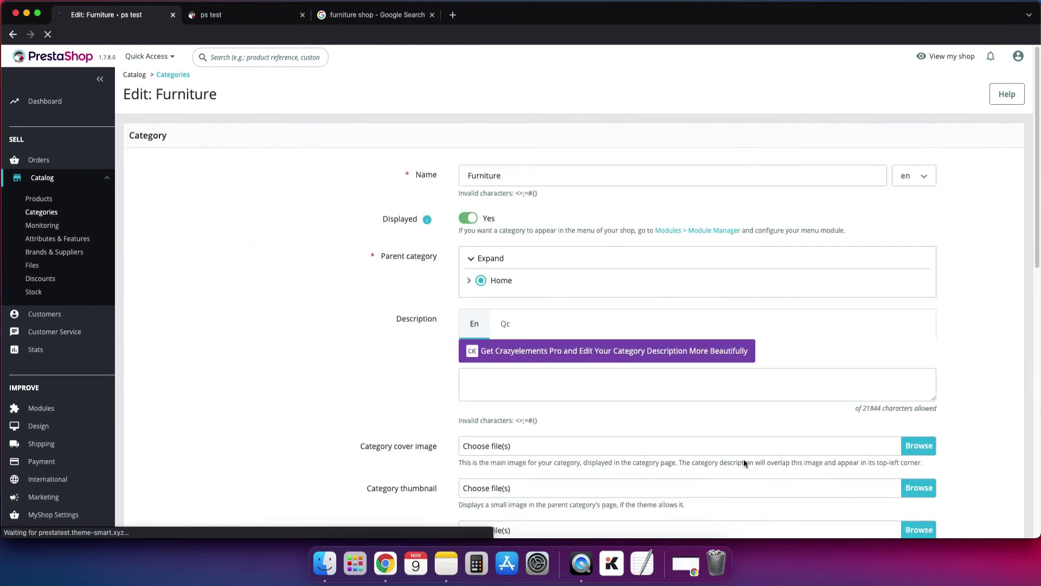
{"action": "scroll", "coordinate": [597, 364], "scroll_direction": "down", "scroll_amount": 15}
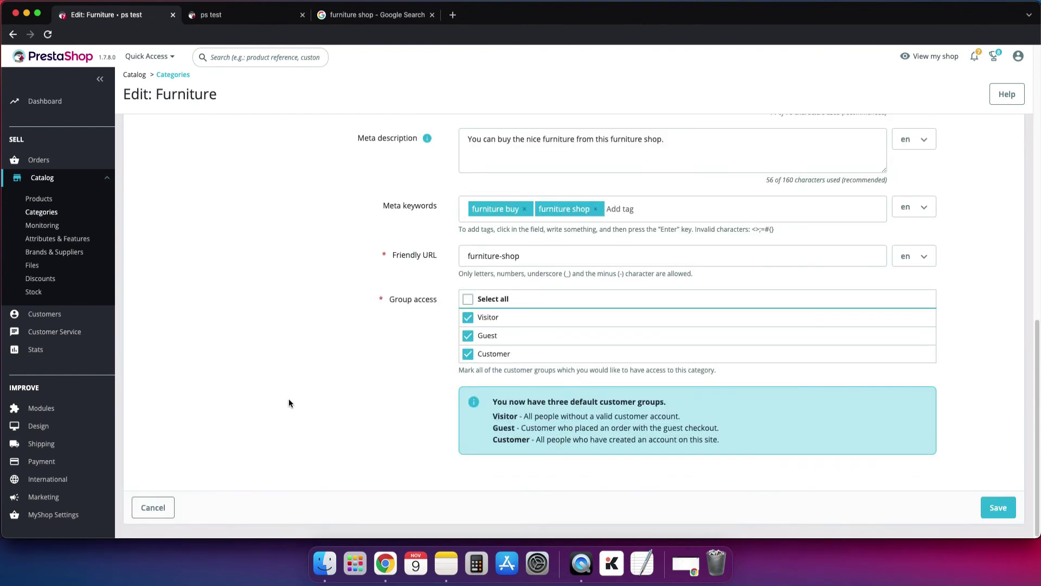
{"action": "scroll", "coordinate": [293, 396], "scroll_direction": "up", "scroll_amount": 15}
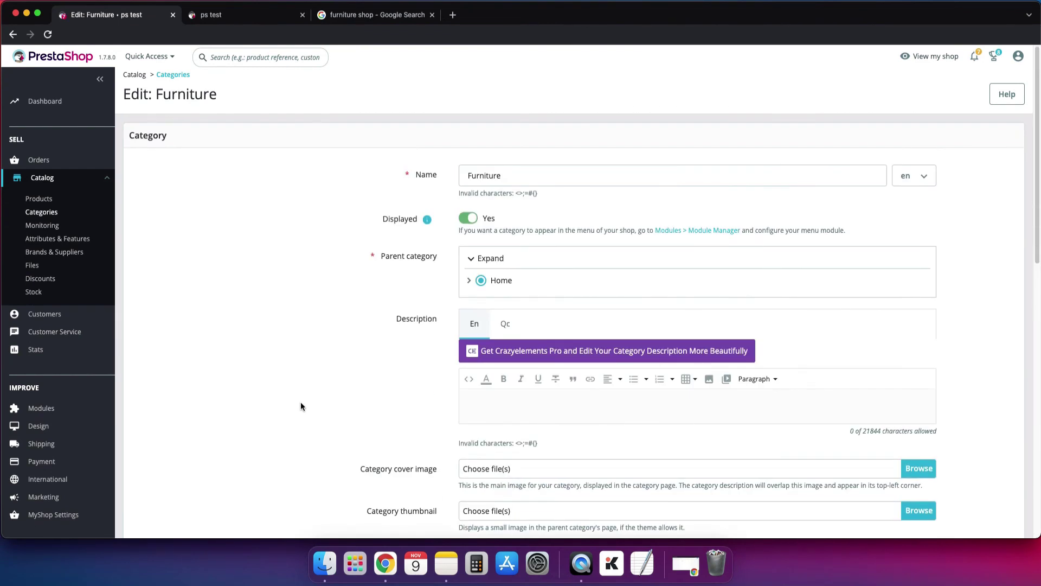